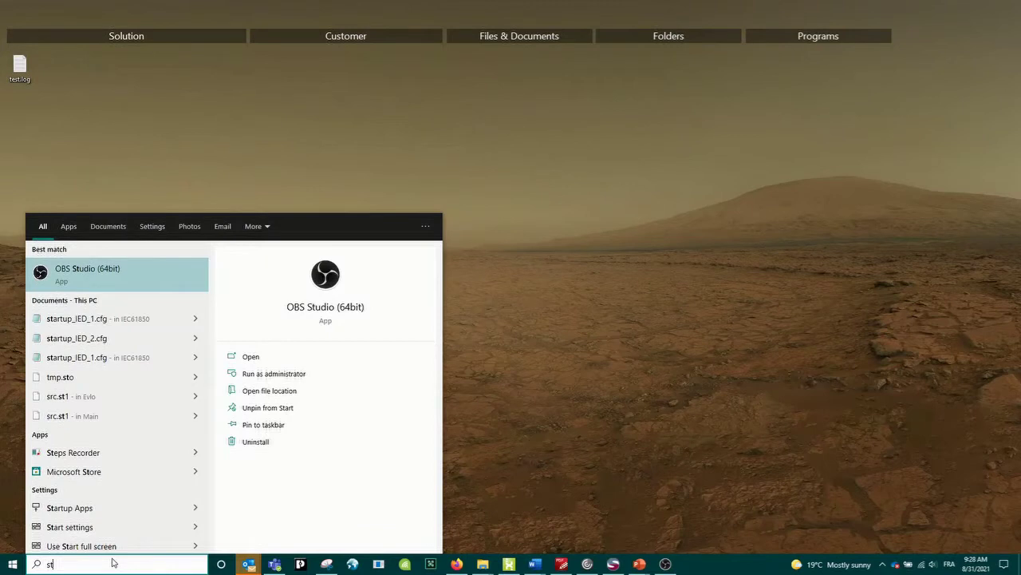
- Search the Start menu for 'startup' and launch Startup+
text(artup)
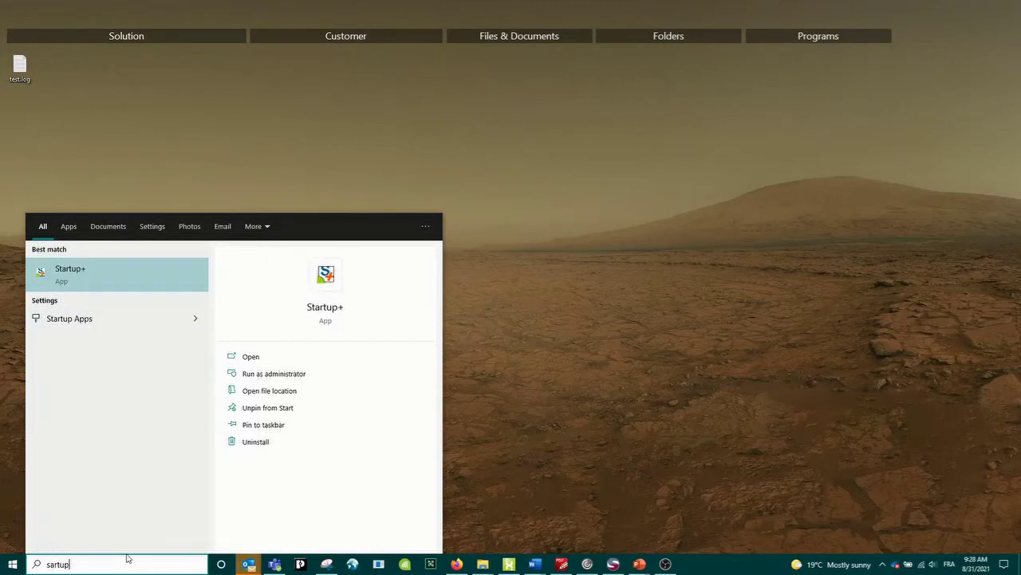
click(101, 275)
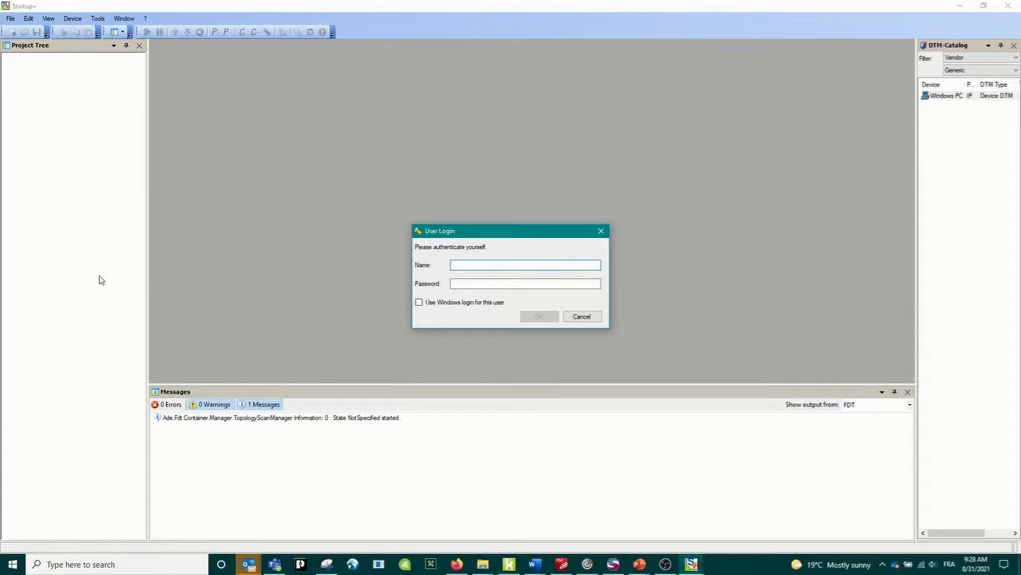
- Log in to Startup+ and choose Create new project in the AXIOLINE Assistant
text(admin)
key(Return)
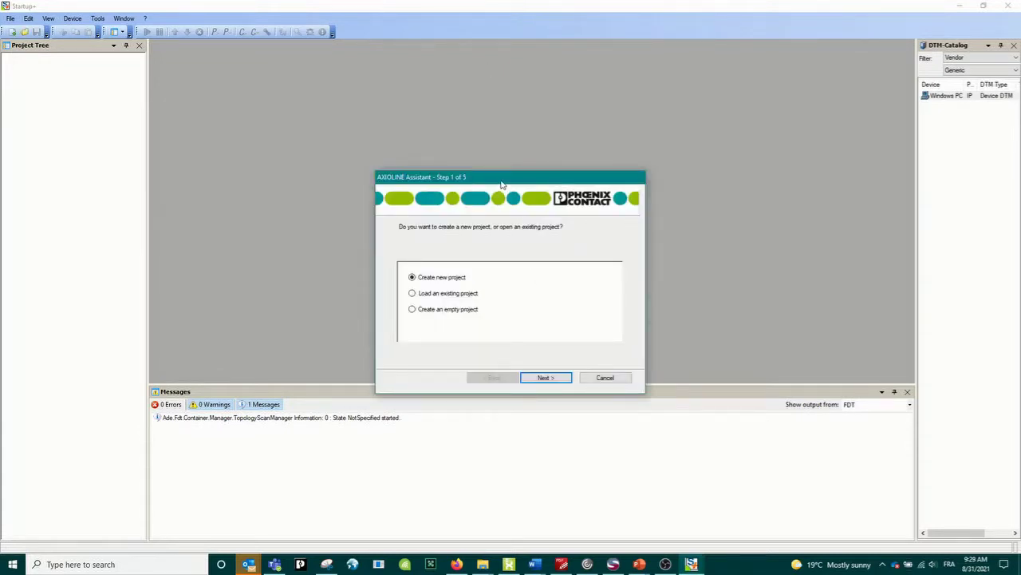
drag(501, 182, 473, 129)
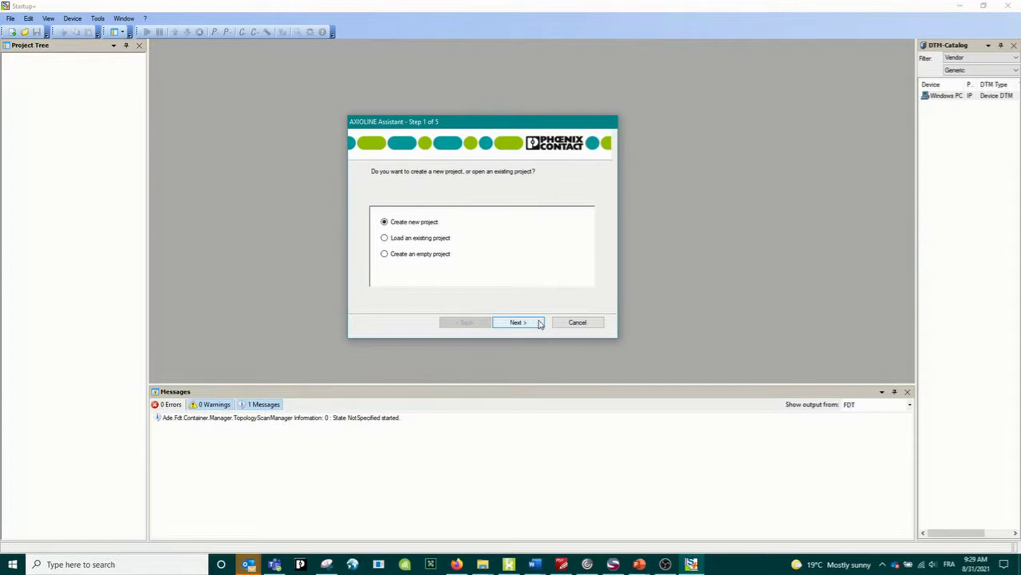
click(539, 324)
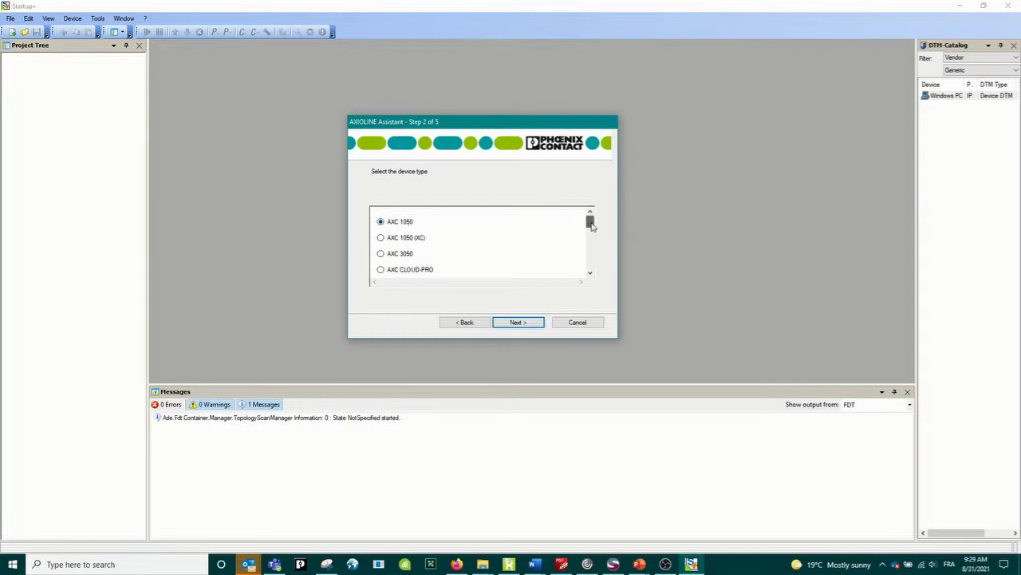
- Select AXL F BK SAS as the device type and advance to connection type
drag(591, 223, 593, 230)
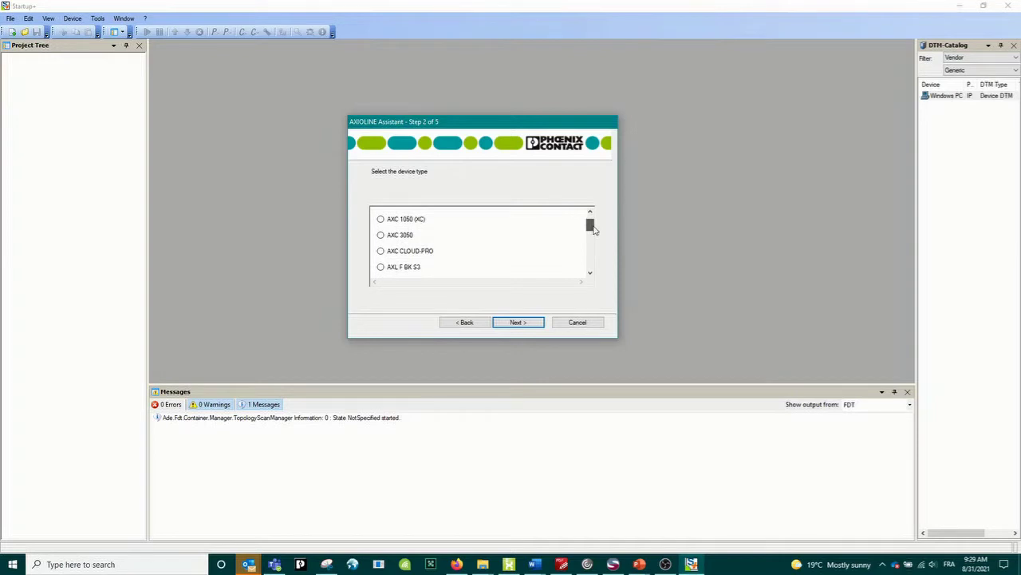
drag(593, 230, 595, 235)
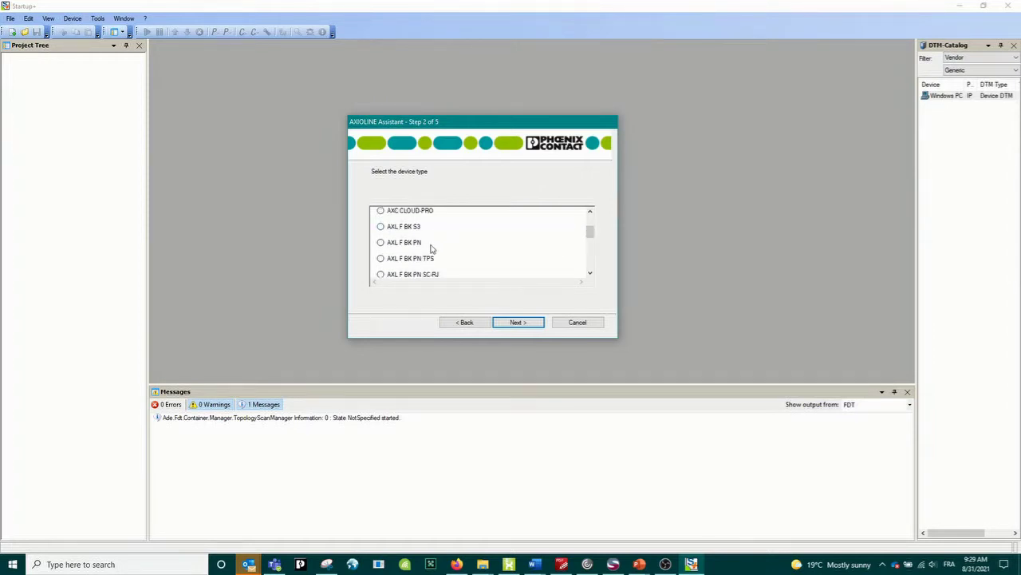
click(591, 243)
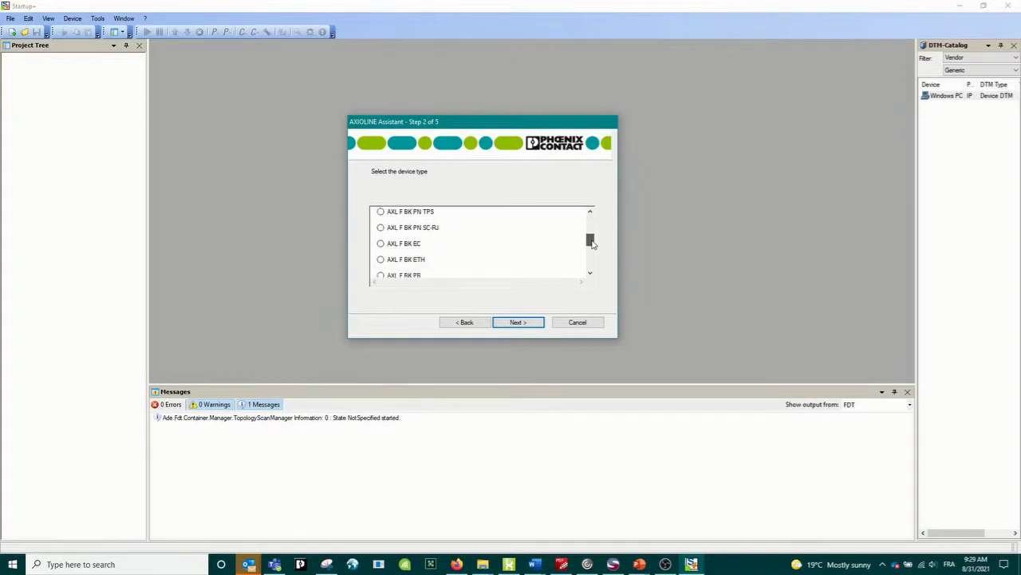
drag(593, 243, 593, 261)
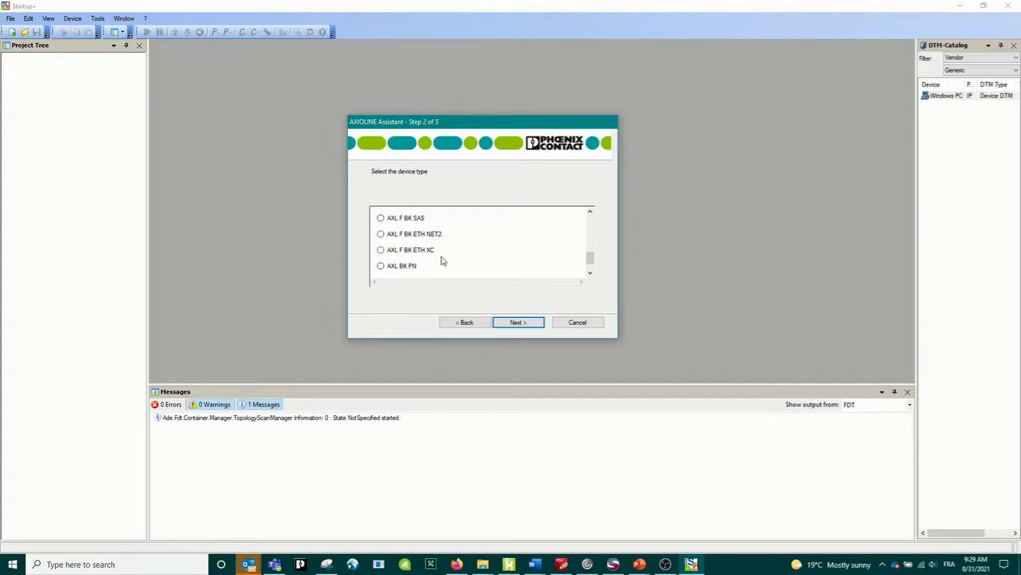
mouse_move(589, 257)
mouse_down()
mouse_move(592, 267)
mouse_move(588, 253)
mouse_up()
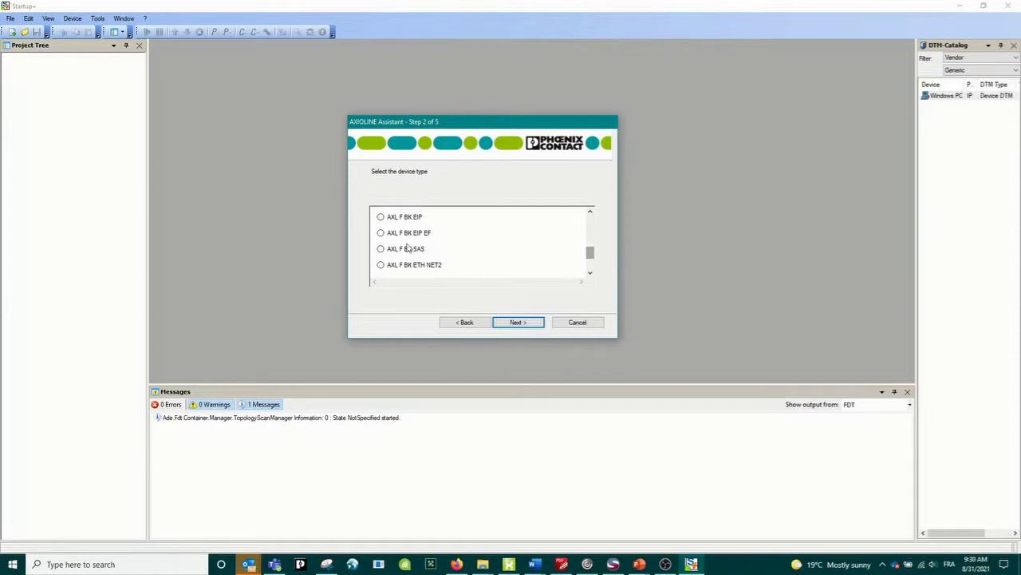
click(381, 249)
click(523, 322)
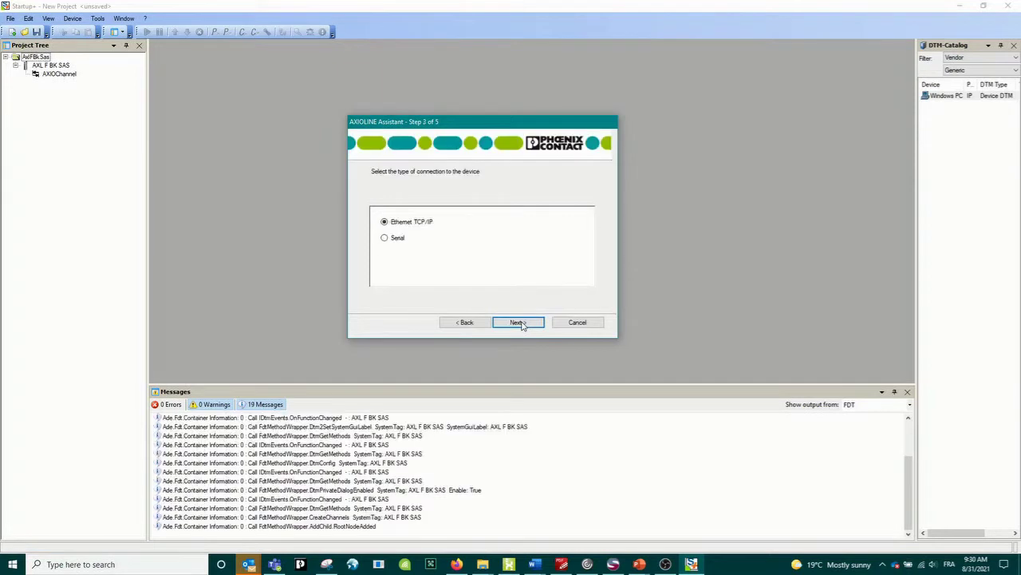
- Keep Ethernet TCP/IP and target the already configured coupler at IP address 192.168.1.21
click(518, 322)
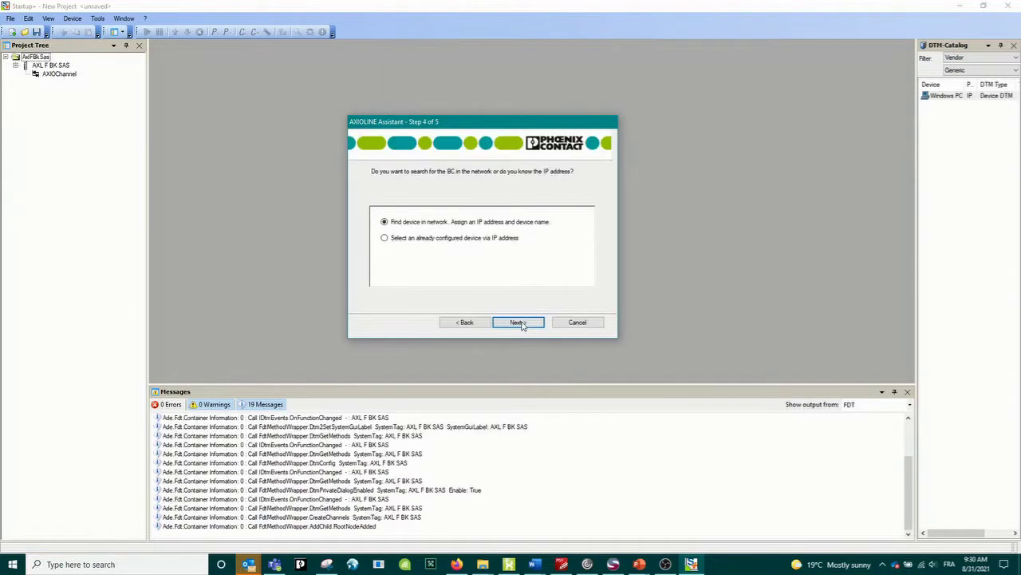
click(385, 237)
click(397, 253)
text(192.168.1.21)
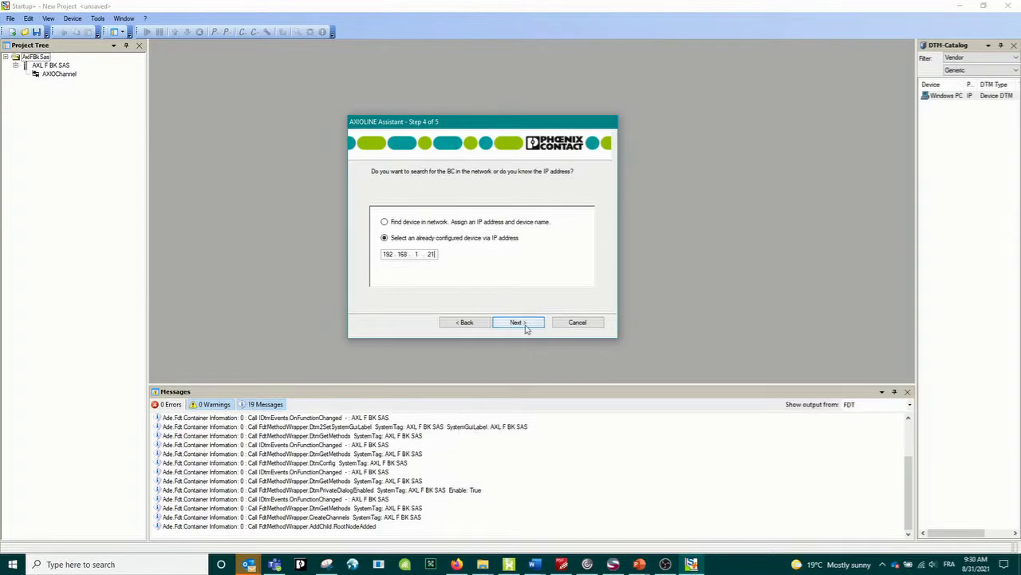
click(524, 324)
click(526, 328)
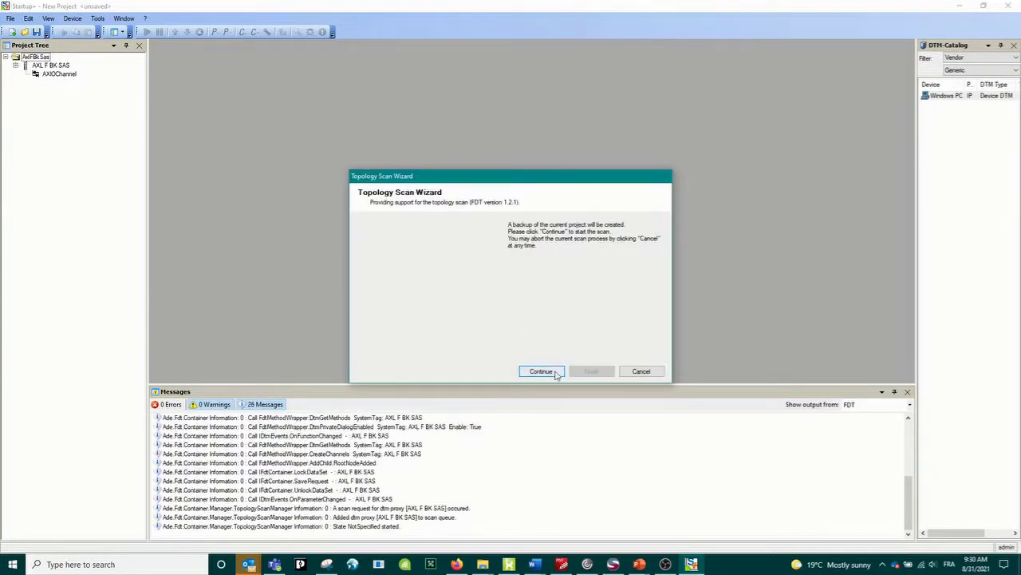
- Start the topology scan and accept the matched module drivers to build the bus topology
click(549, 372)
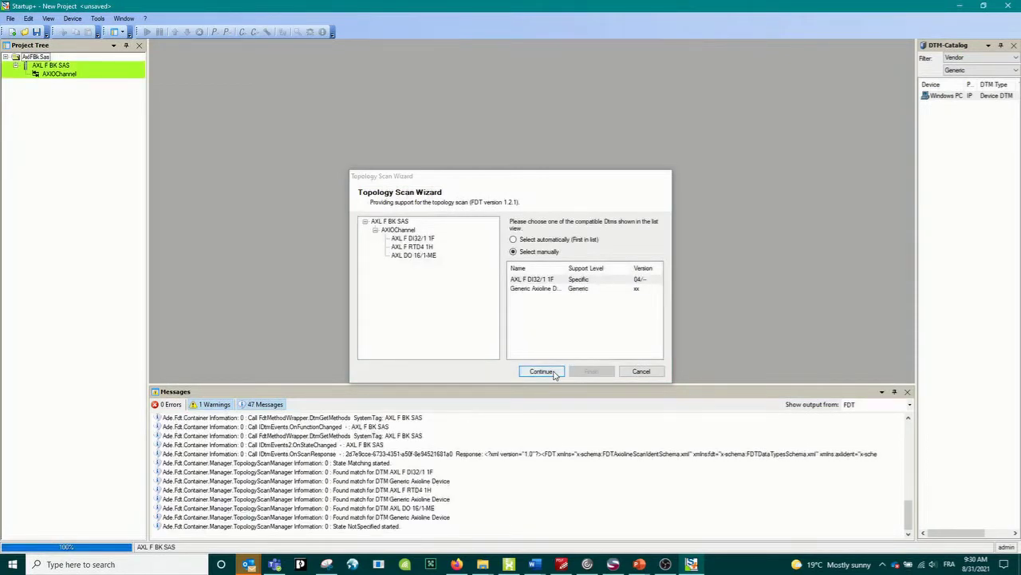
click(555, 373)
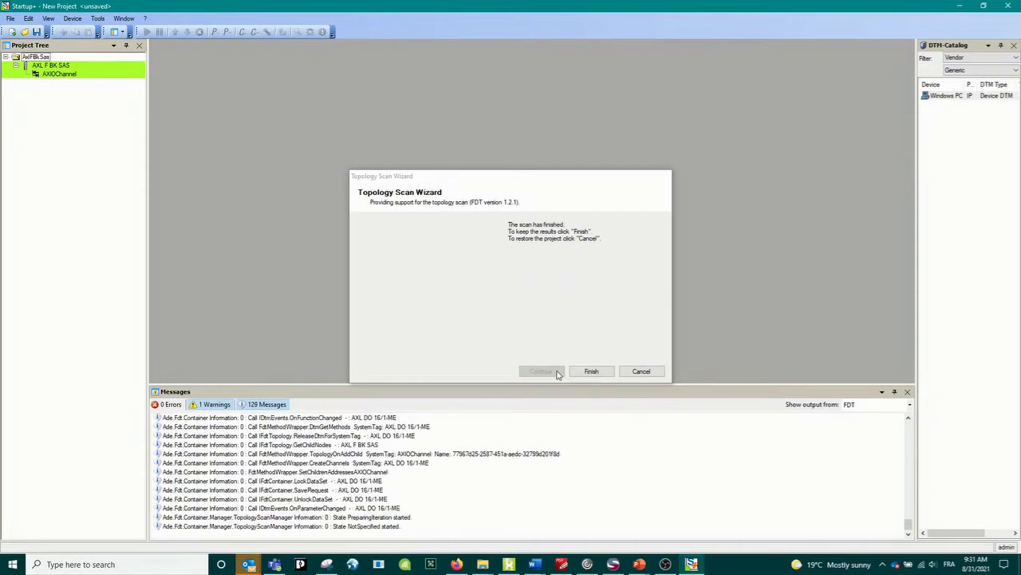
- Keep the scan results, close the assistant and inspect the RTD4, DI32/1 and DO16 modules
click(592, 371)
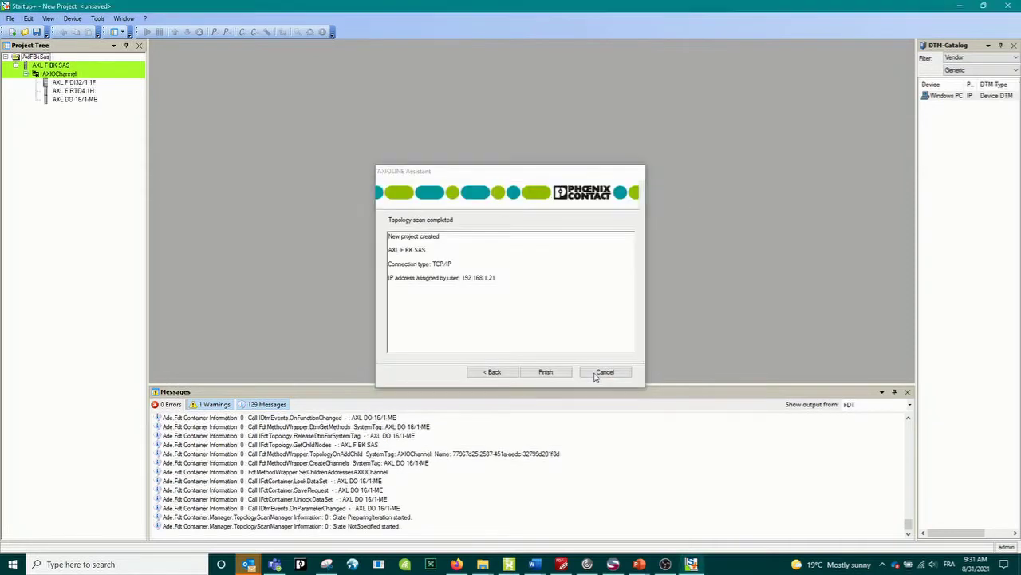
click(546, 373)
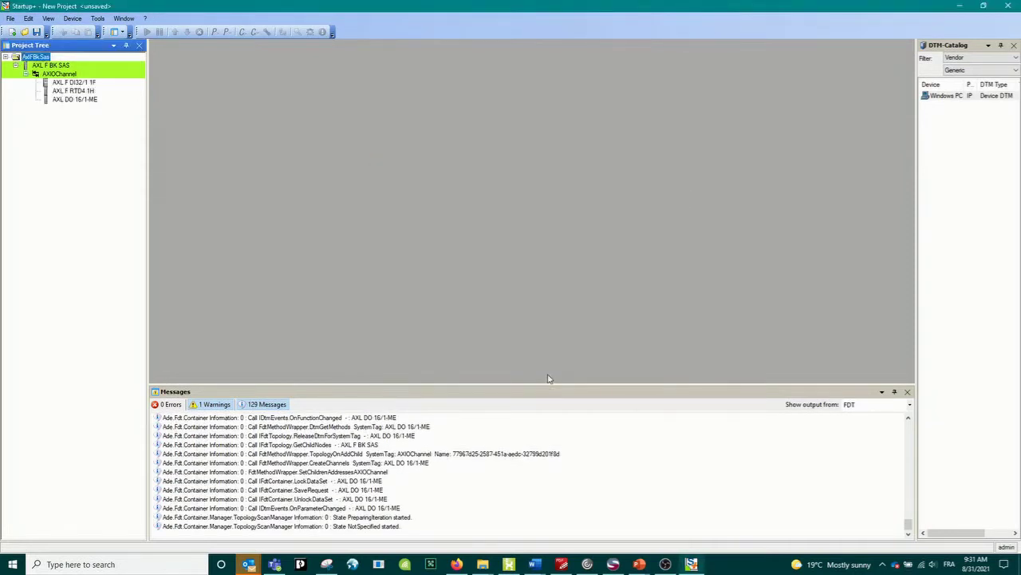
click(86, 91)
click(84, 84)
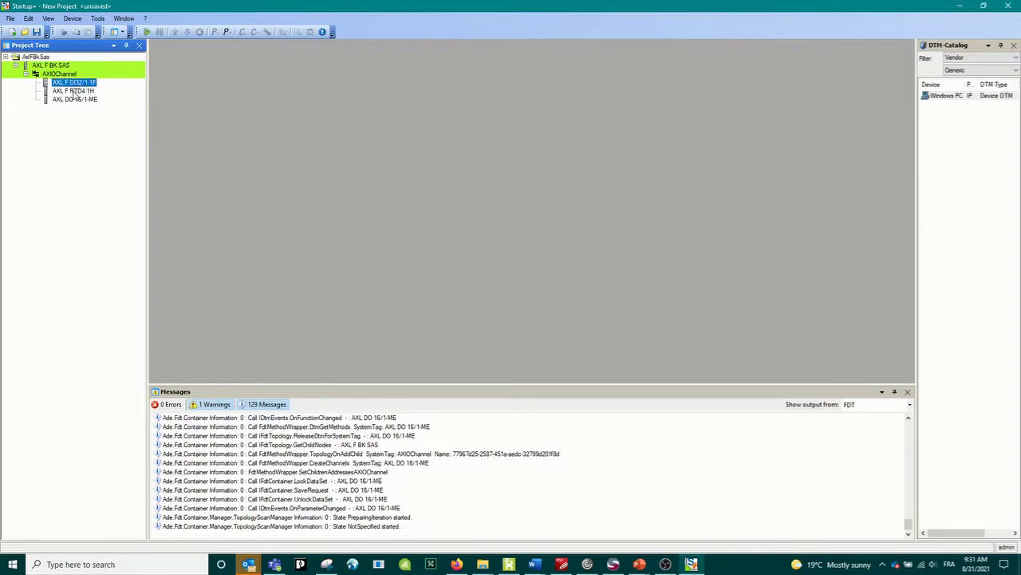
click(73, 92)
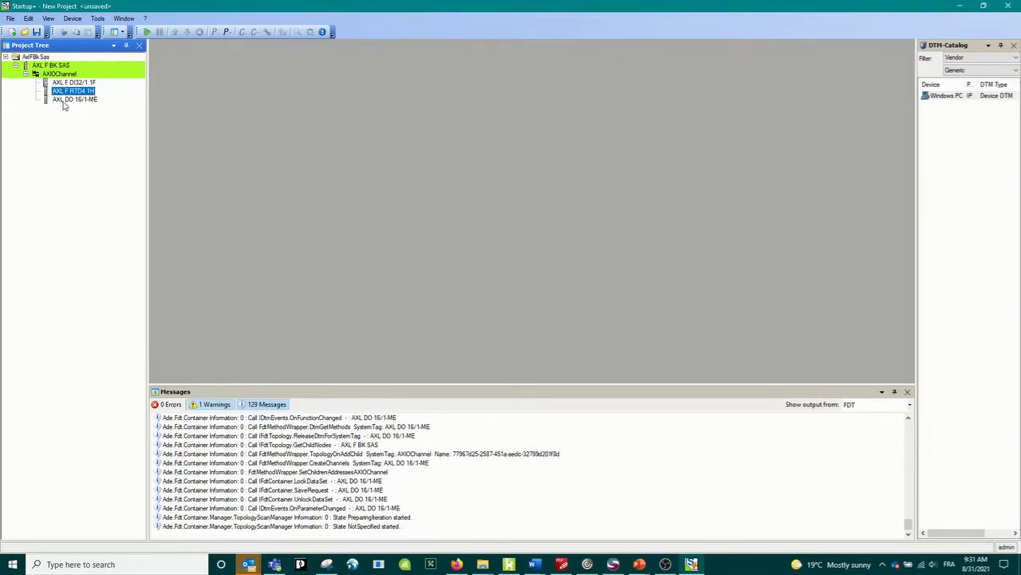
click(79, 100)
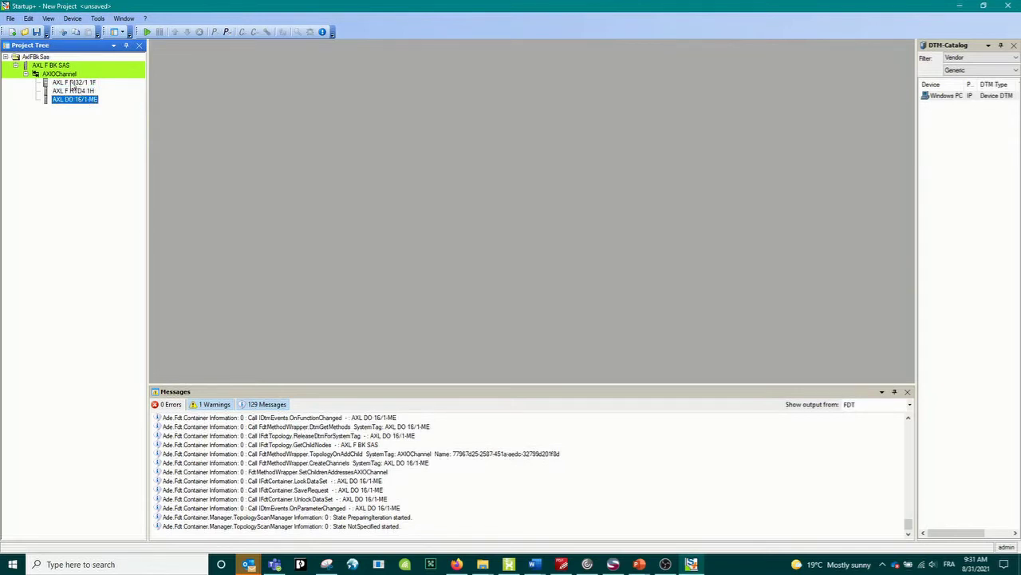
- Review the DI32/1, DO16 and RTD4 modules again, then go online with the coupler
click(77, 84)
click(73, 101)
click(67, 93)
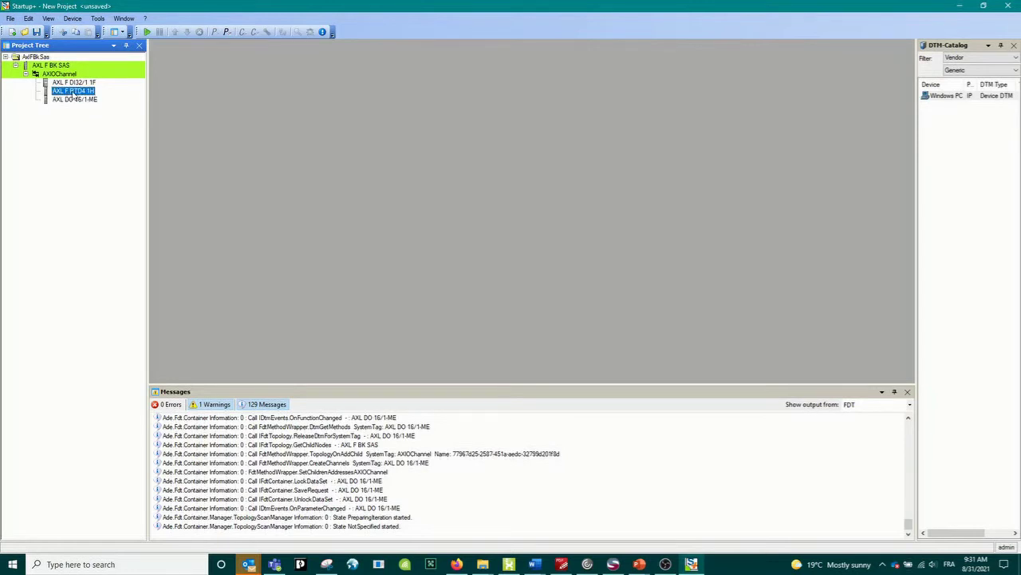
click(148, 32)
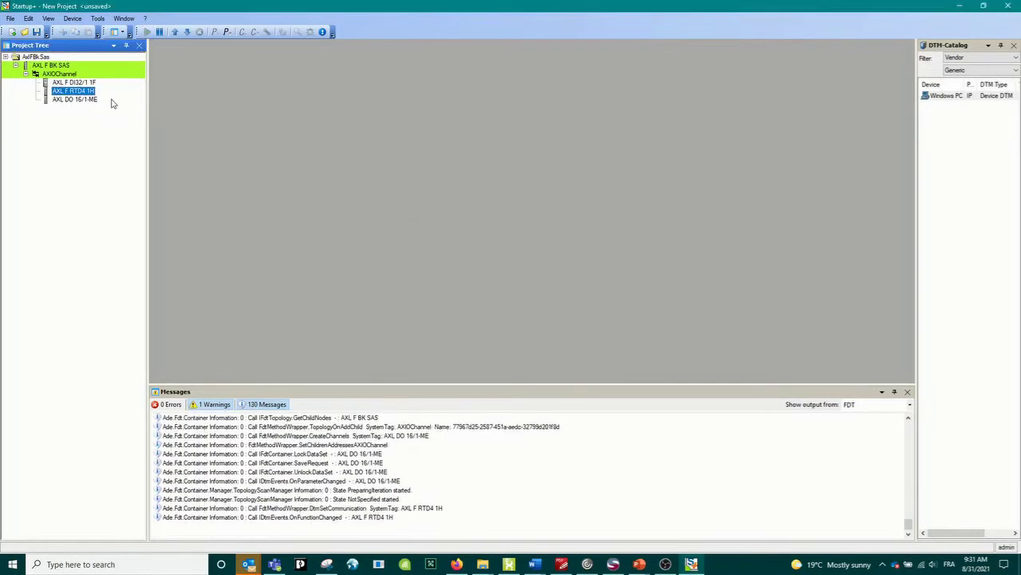
- Open the AXL F RTD4 1H parameters and keep channel 1 at R0 100 and 3-wire
double_click(68, 93)
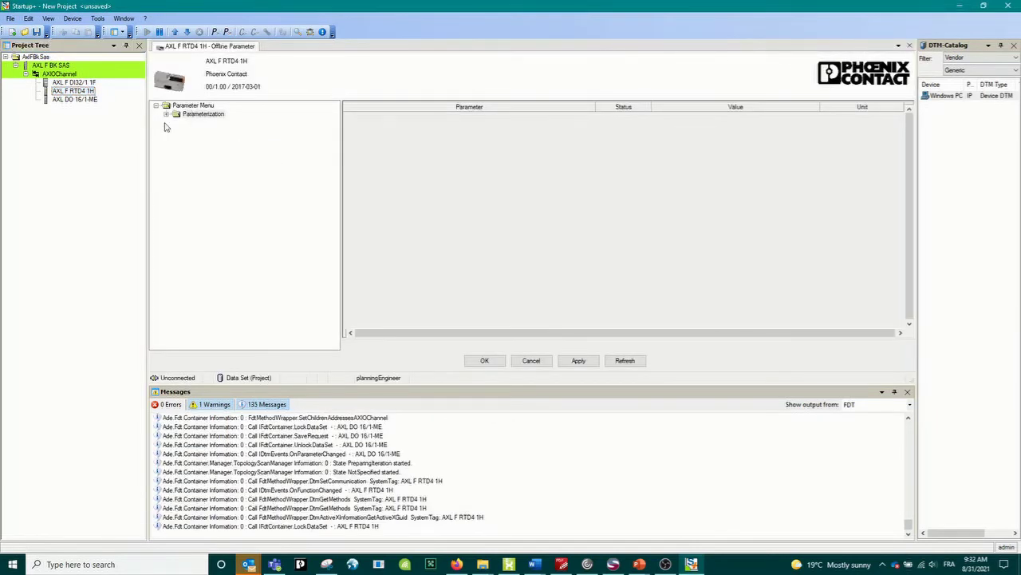
click(166, 114)
click(205, 131)
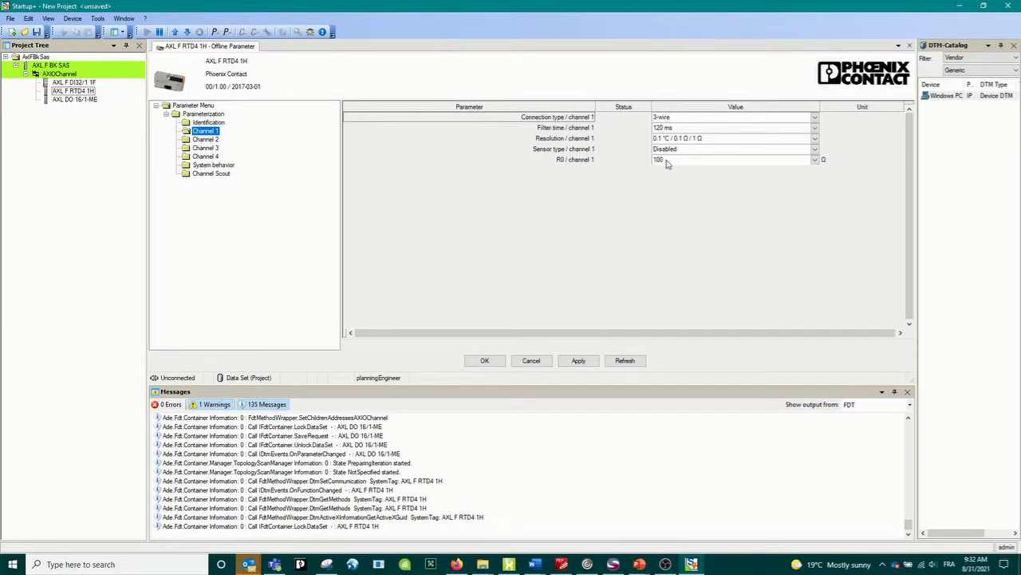
click(814, 161)
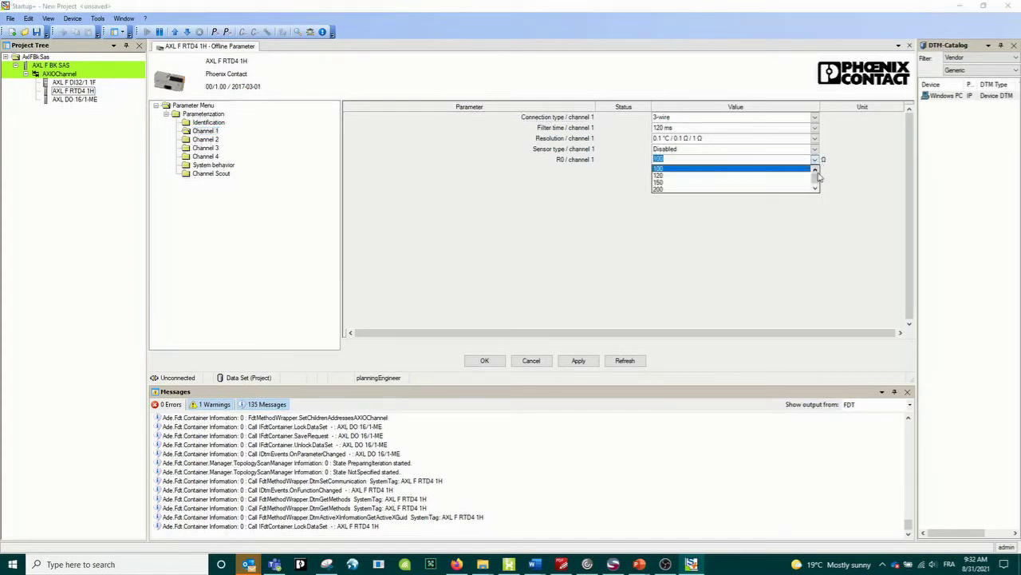
click(816, 185)
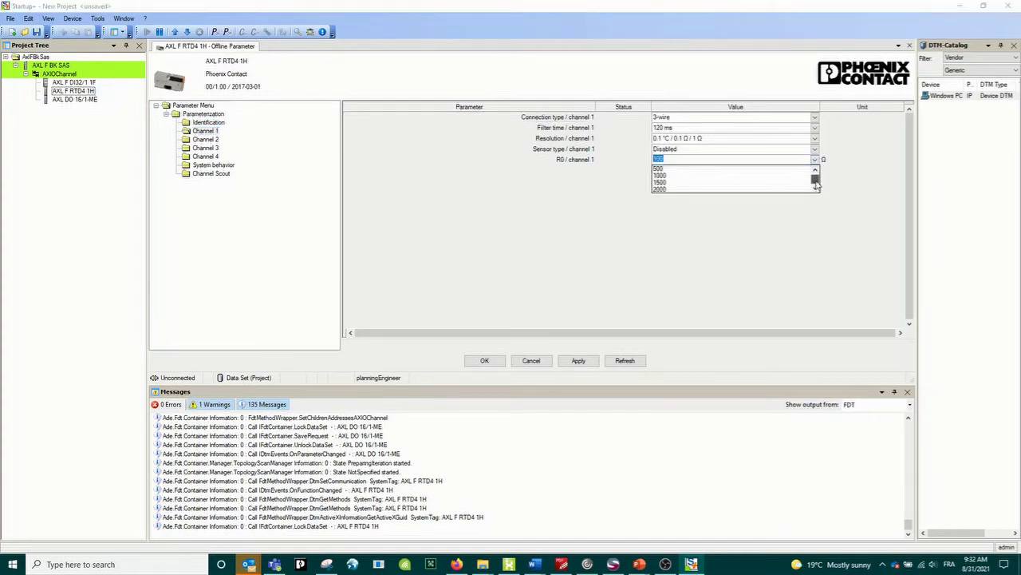
scroll(815, 189, up, 3)
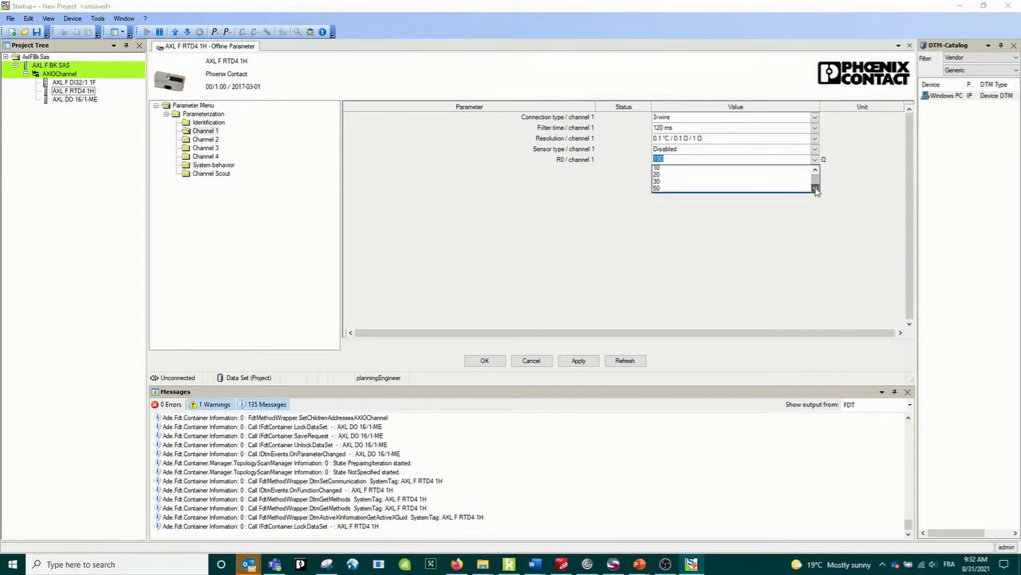
click(666, 182)
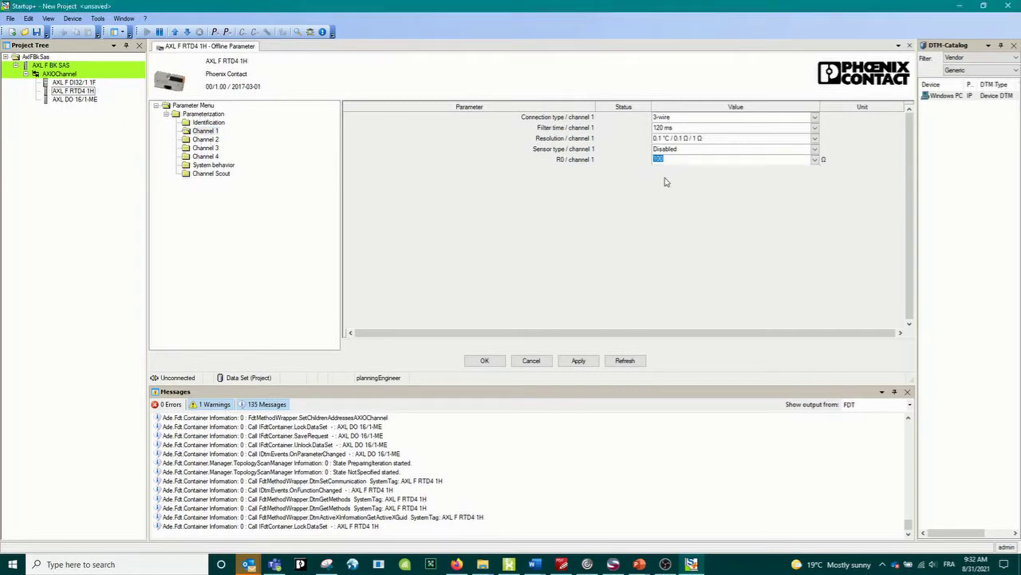
click(816, 117)
click(816, 118)
- View the RTD4 parameter settings for channels 2, 3 and 4
click(205, 140)
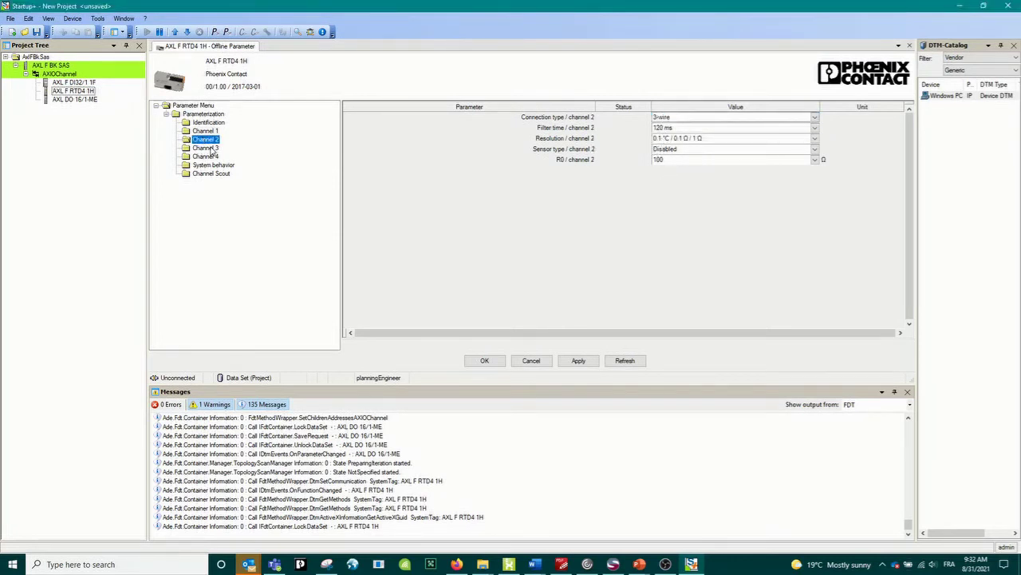
click(206, 148)
click(209, 157)
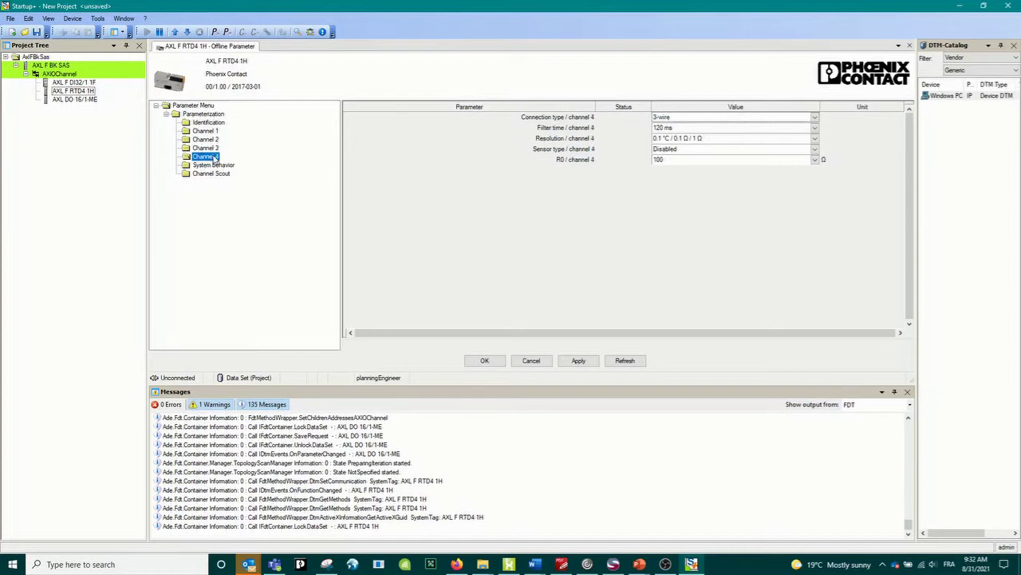
- Open the RTD4 IO Check, plot PDIN Ch1 on the chart and turn Refresh on
right_click(76, 92)
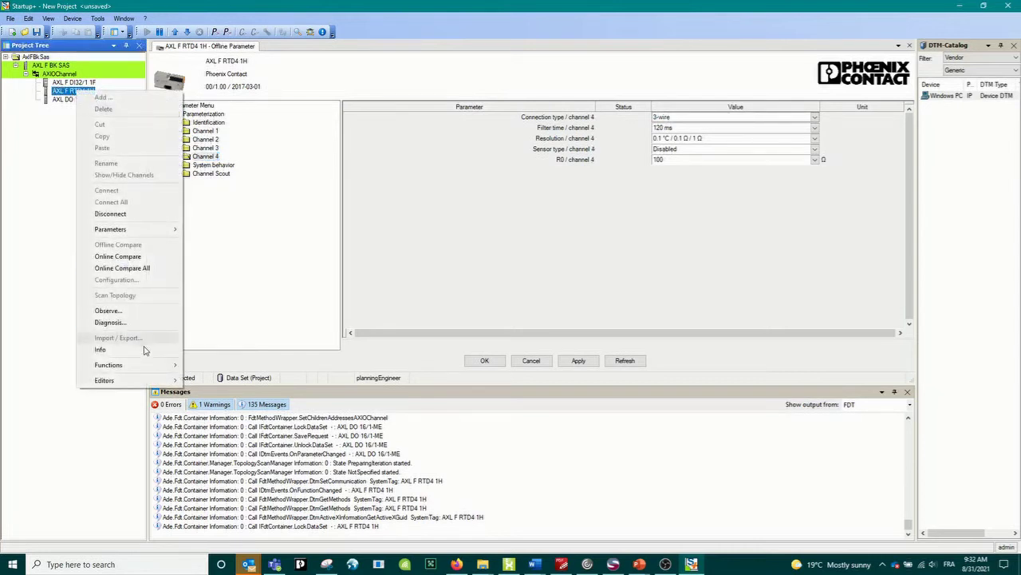
mouse_move(150, 365)
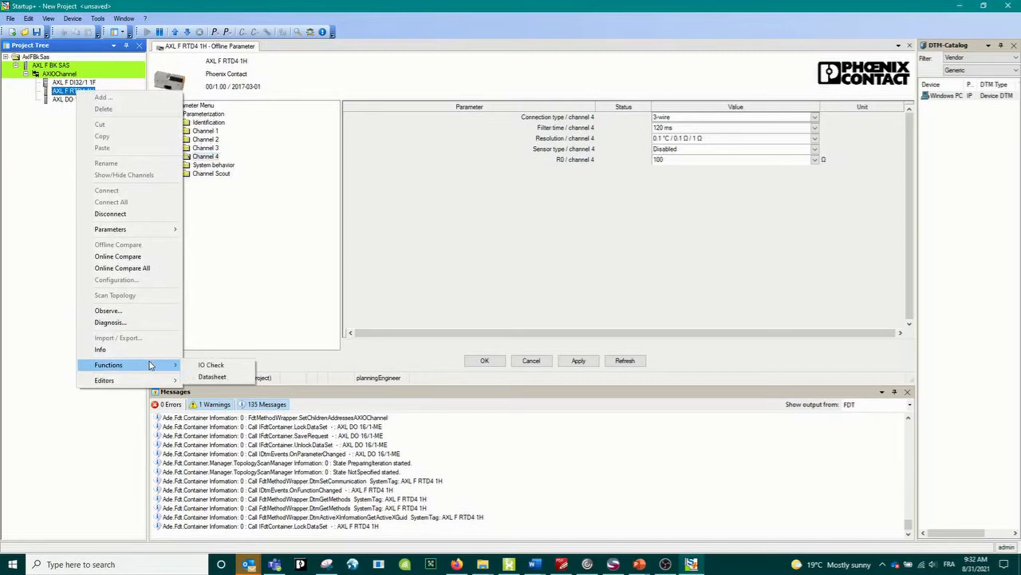
click(224, 368)
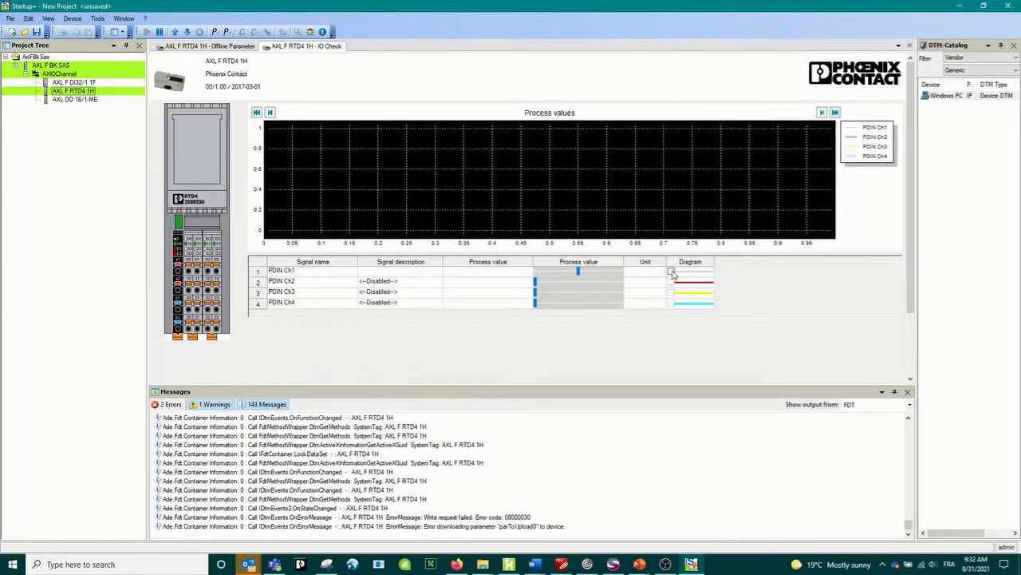
click(672, 272)
scroll(914, 192, down, 2)
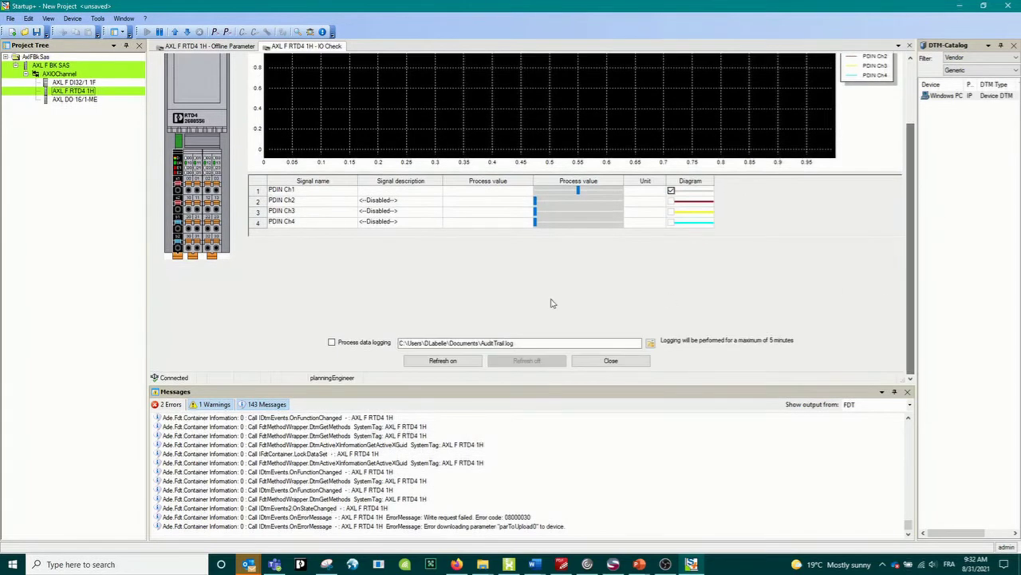
click(453, 363)
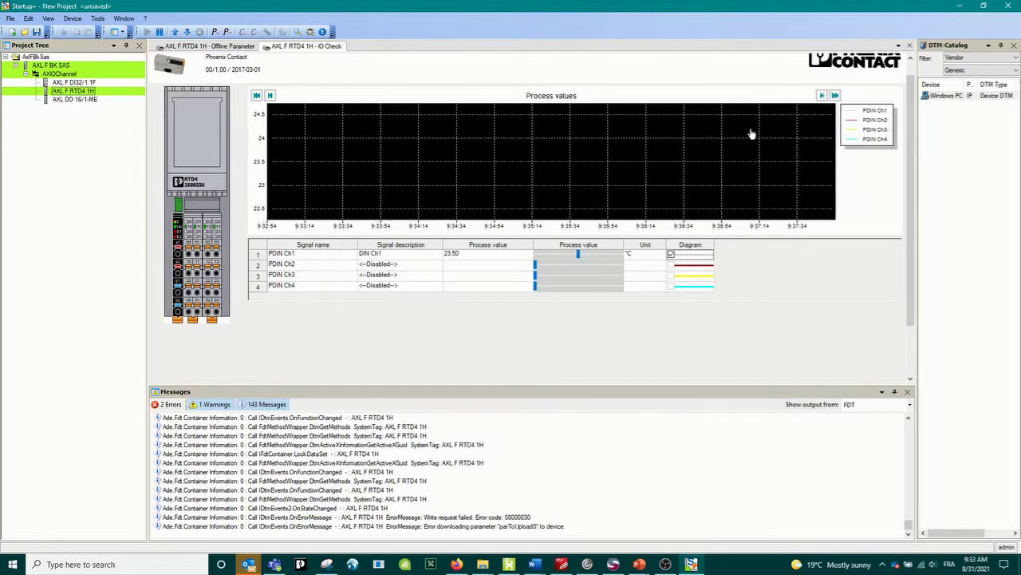
- Watch the PDIN Ch1 trend rise from 23.50 to about 29.50 °C
drag(914, 206, 914, 172)
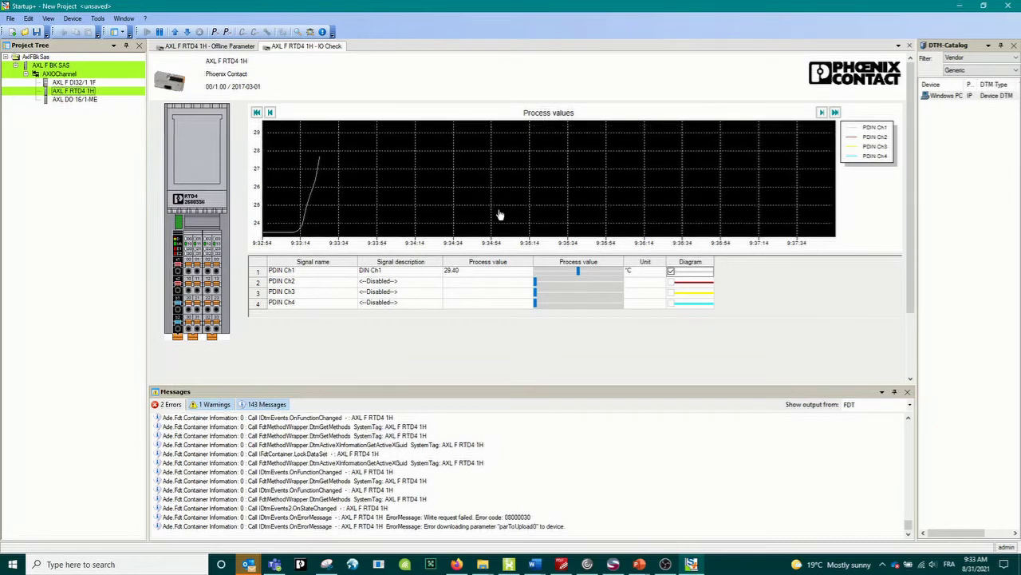
scroll(554, 240, down, 3)
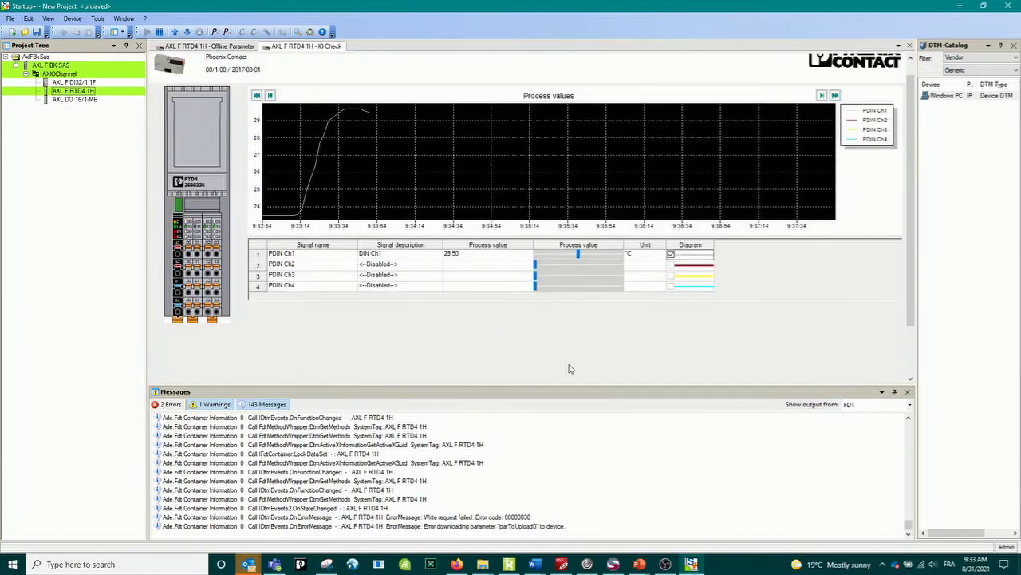
- Connect the AXL F DI32/1 1F module and open its IO Check, with inputs reading 0
right_click(77, 84)
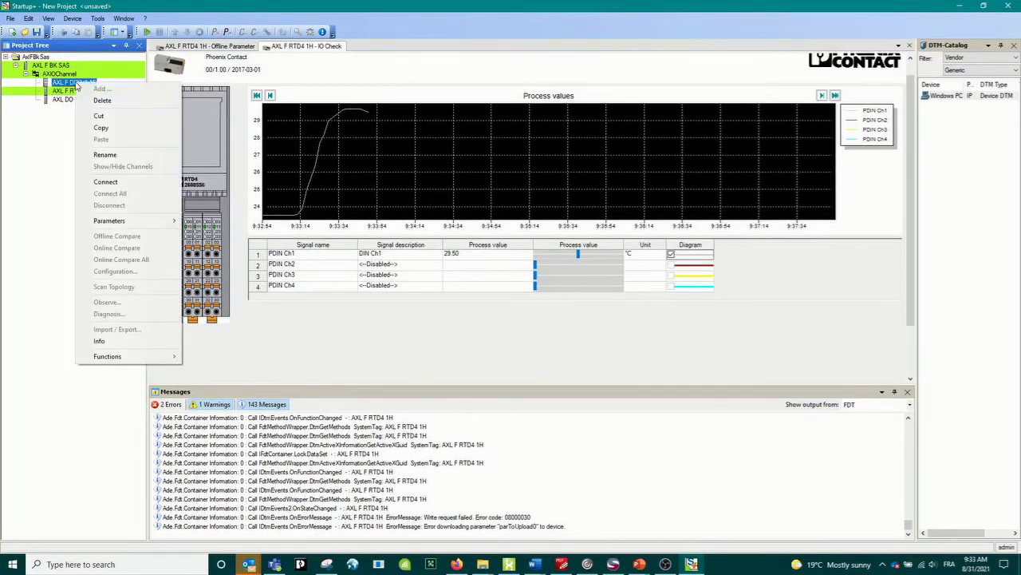
click(148, 34)
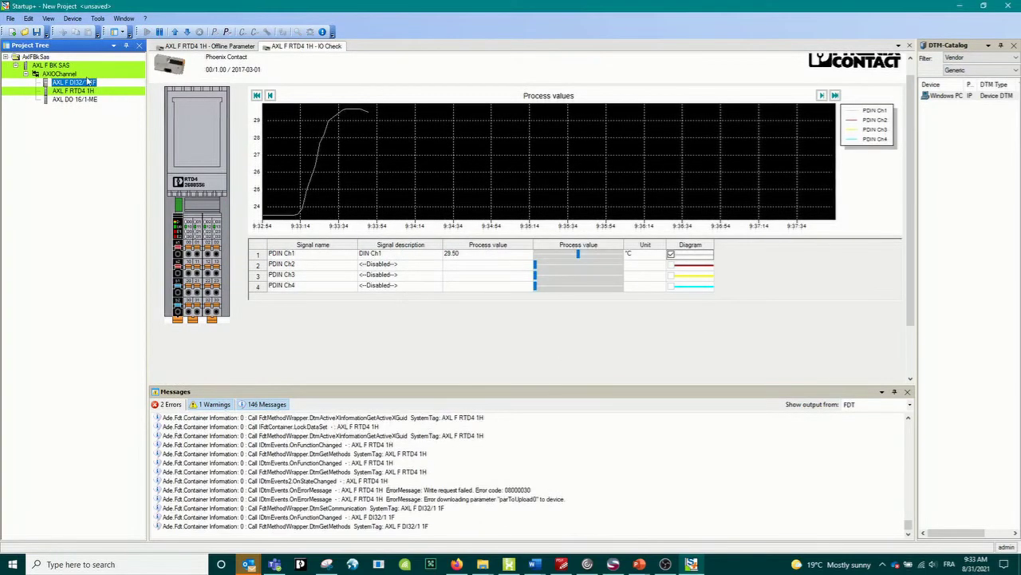
right_click(82, 83)
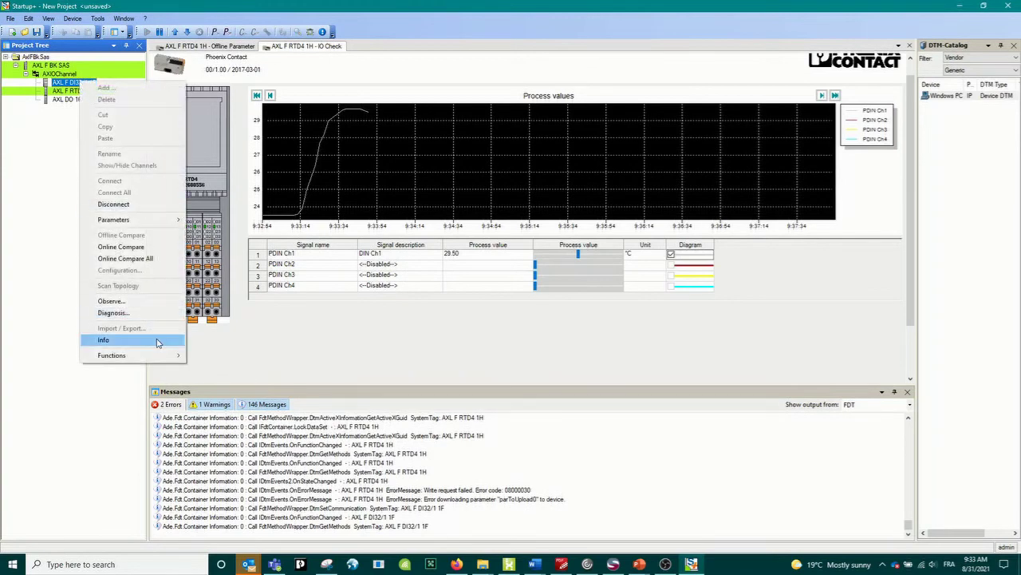
mouse_move(160, 355)
click(212, 357)
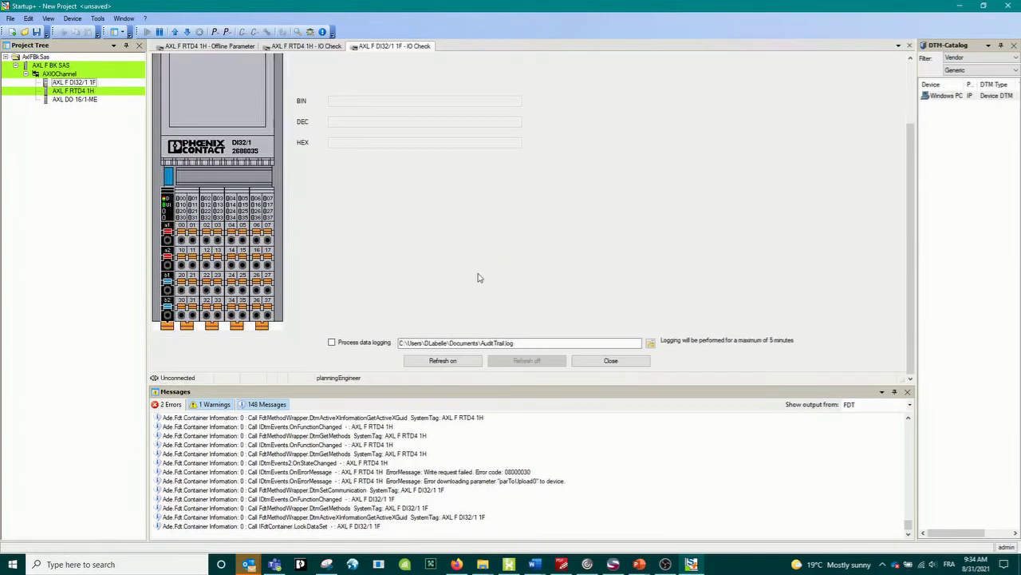
scroll(483, 279, down, 2)
scroll(495, 311, up, 2)
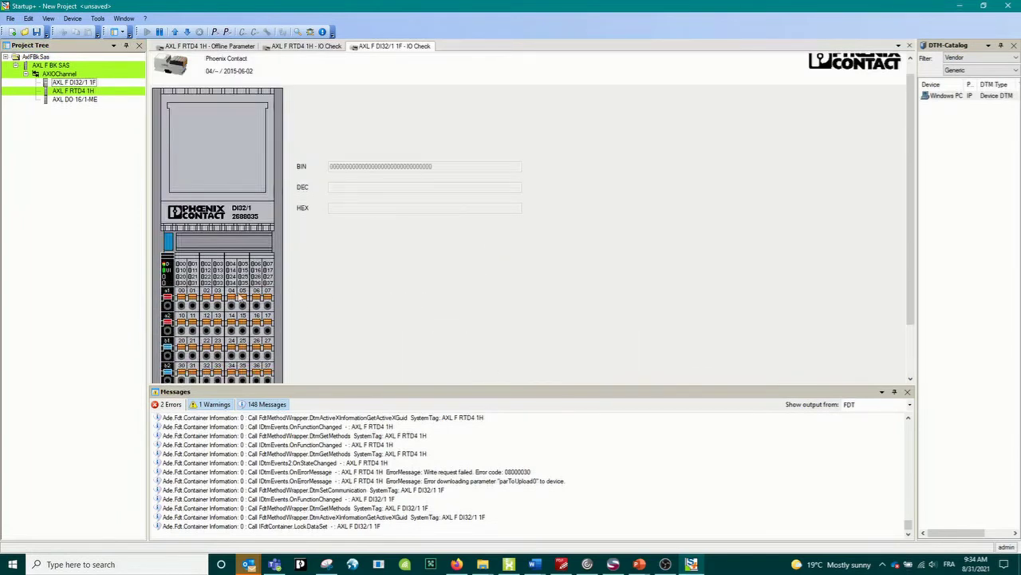
scroll(239, 297, down, 2)
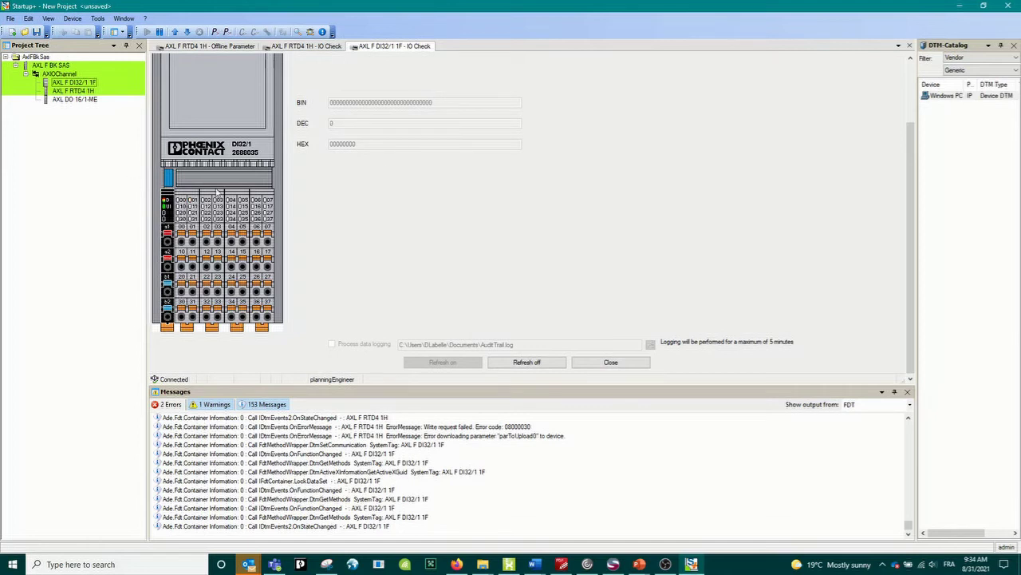
- Connect the AXL DO 16/1-ME module, open its IO Check with live refresh, and start writing outputs
right_click(92, 101)
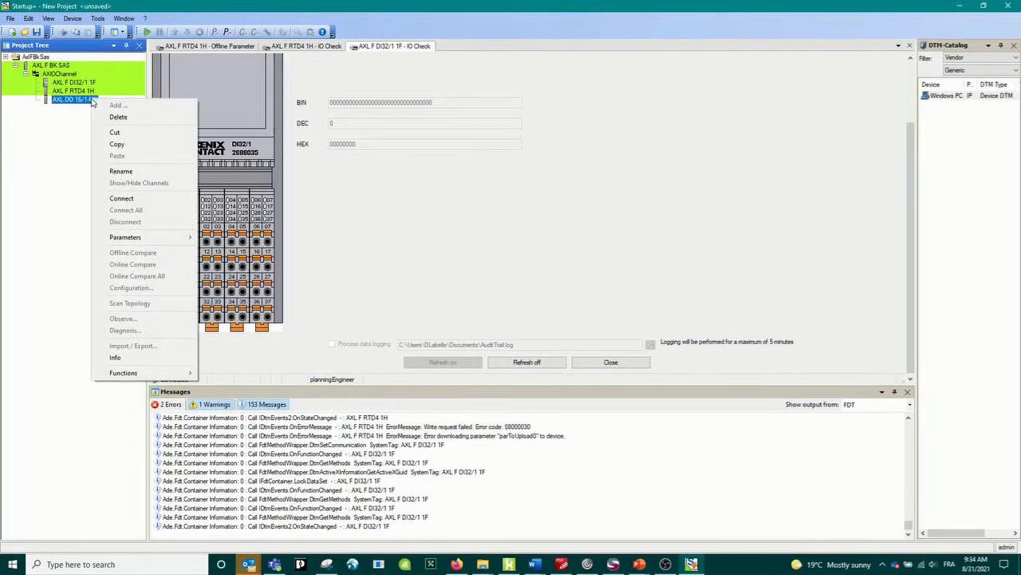
click(147, 32)
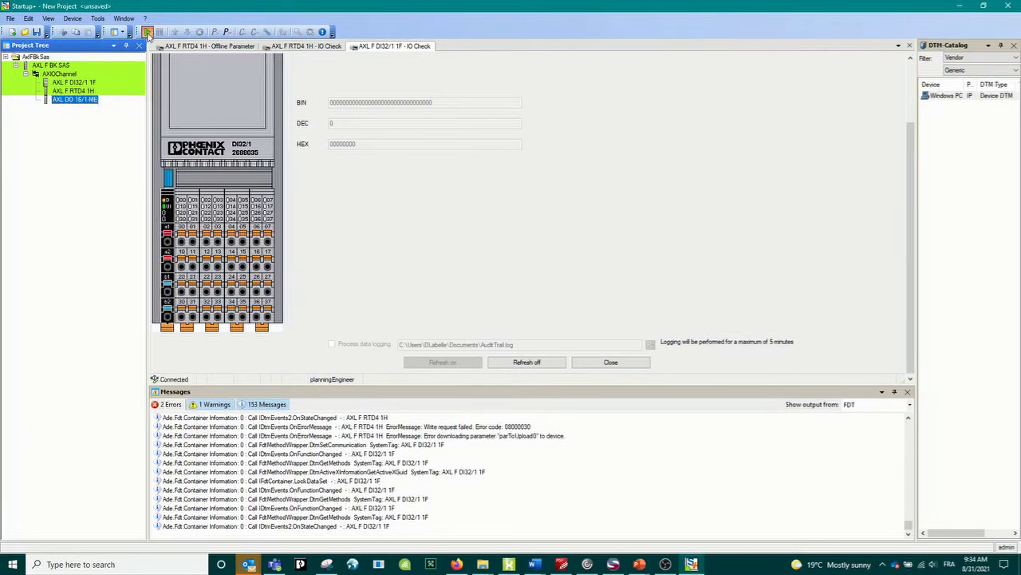
right_click(82, 105)
mouse_move(156, 380)
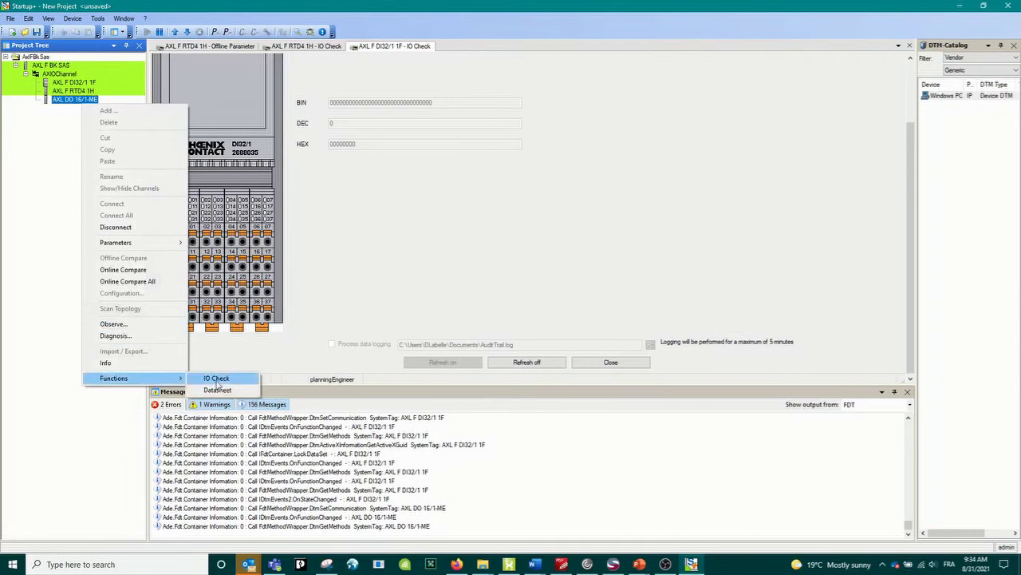
click(219, 377)
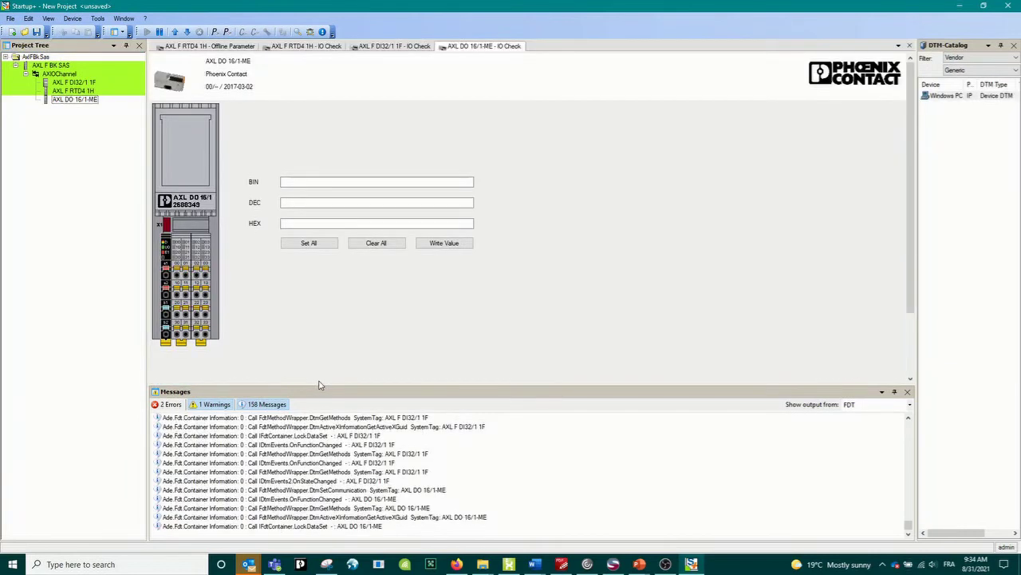
scroll(479, 271, down, 2)
click(455, 361)
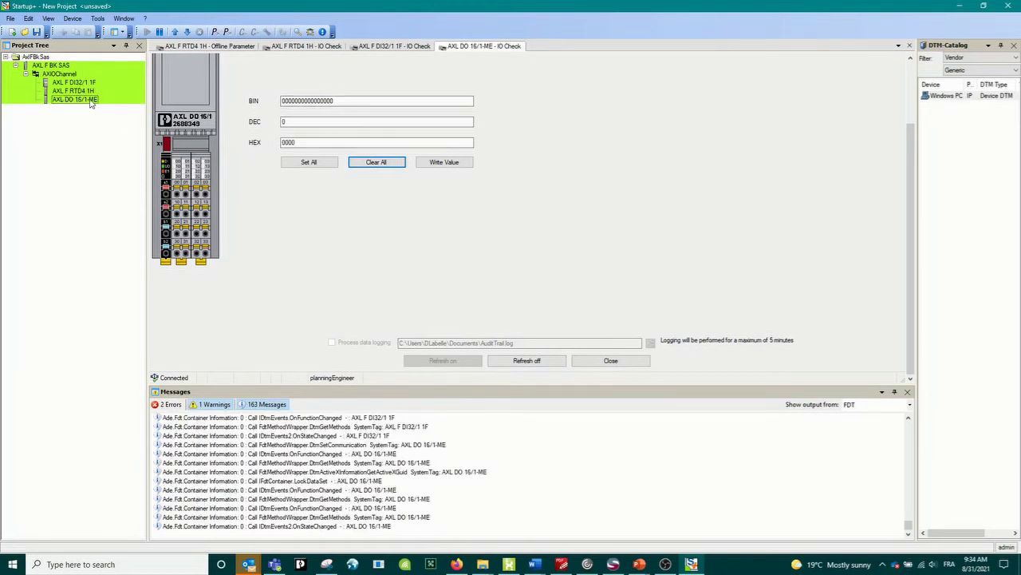
click(176, 195)
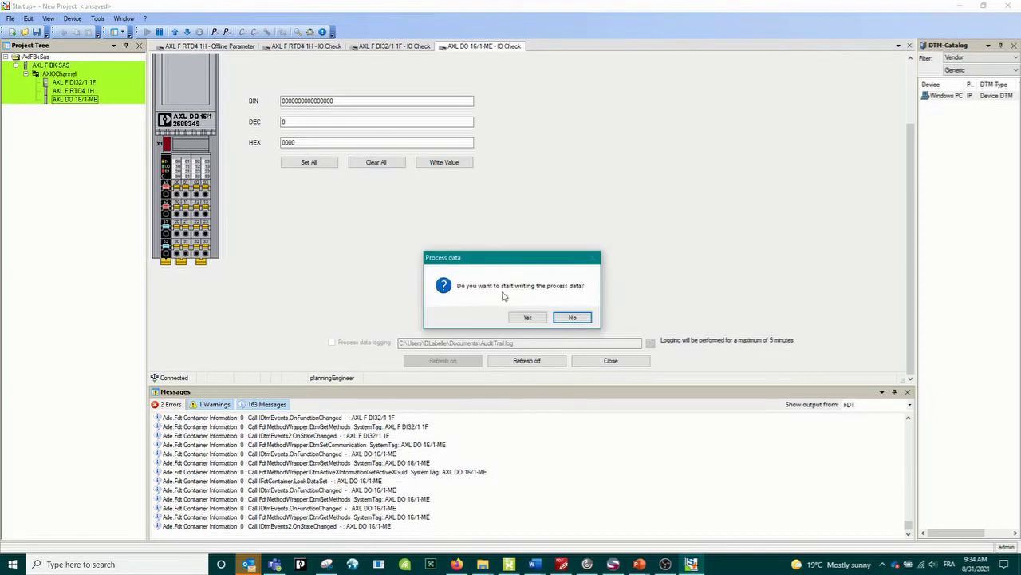
- Confirm process data writing and switch on DO16 outputs 00 and 03
click(528, 317)
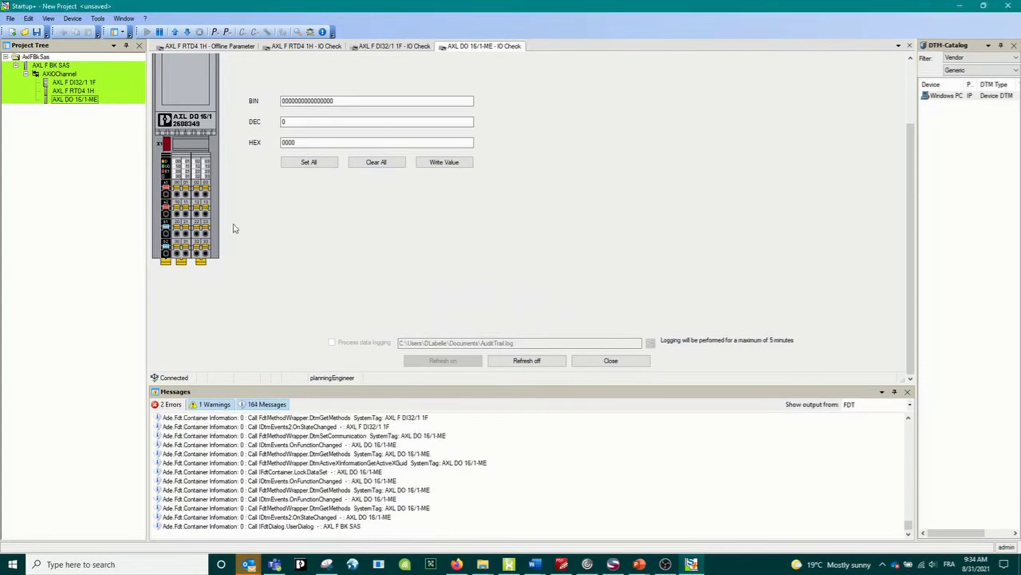
click(176, 197)
click(207, 195)
- Select the AXL F BK SAS coupler and disconnect it with its modules
right_click(61, 100)
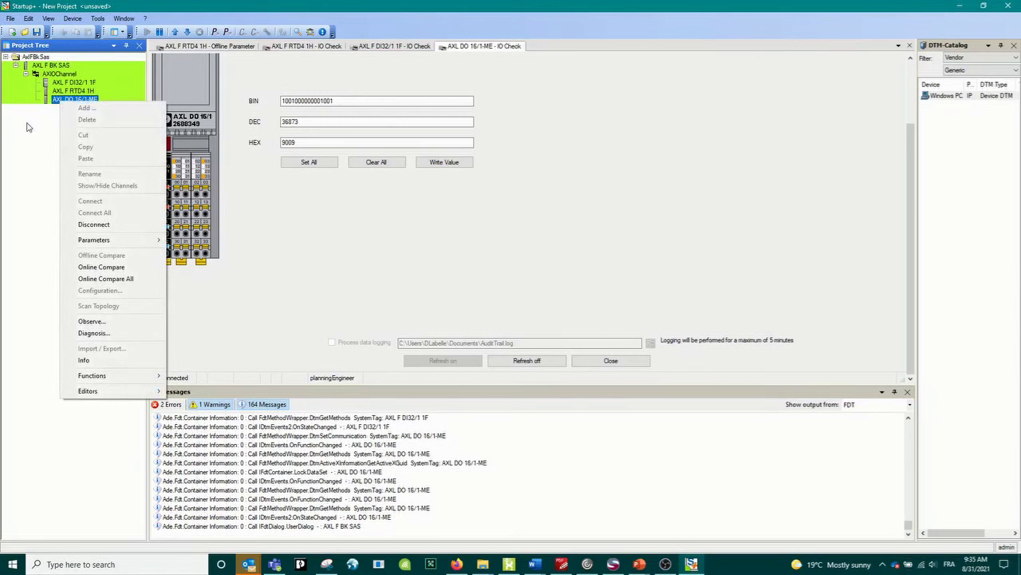
click(29, 126)
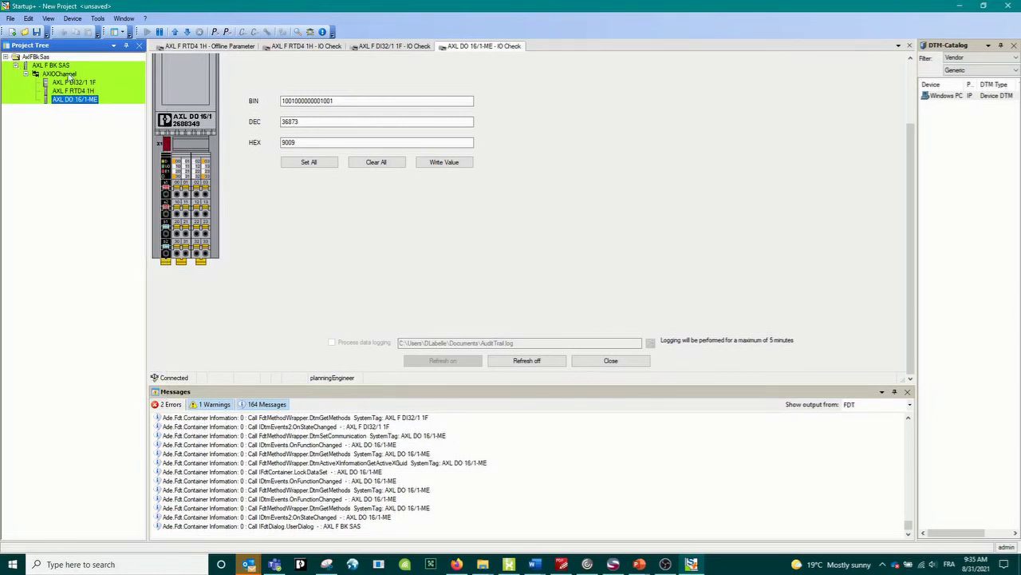
click(46, 58)
click(61, 66)
click(160, 33)
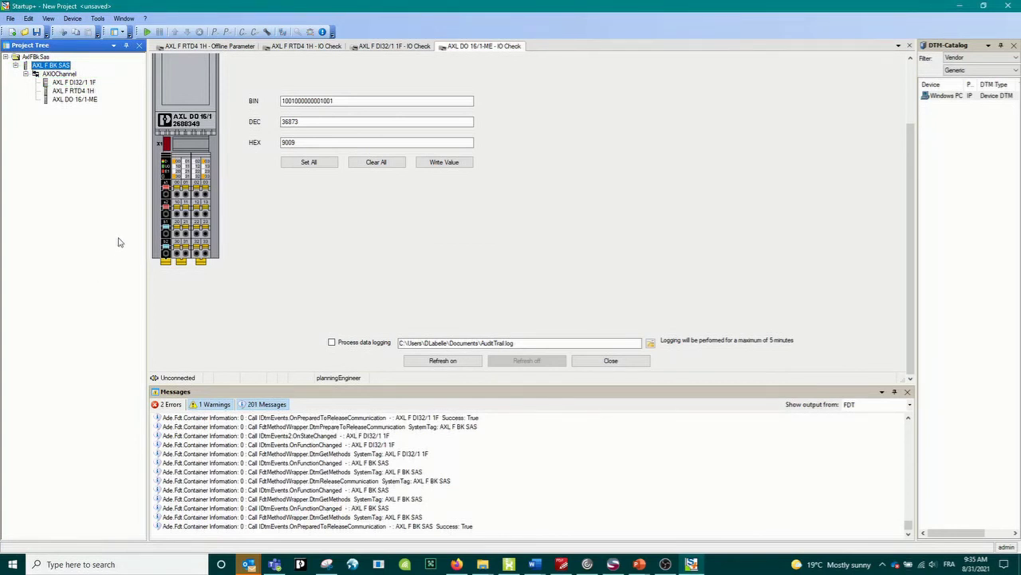
- Re-expand the AXL F BK SAS node to show its modules and browse the File commands
click(16, 67)
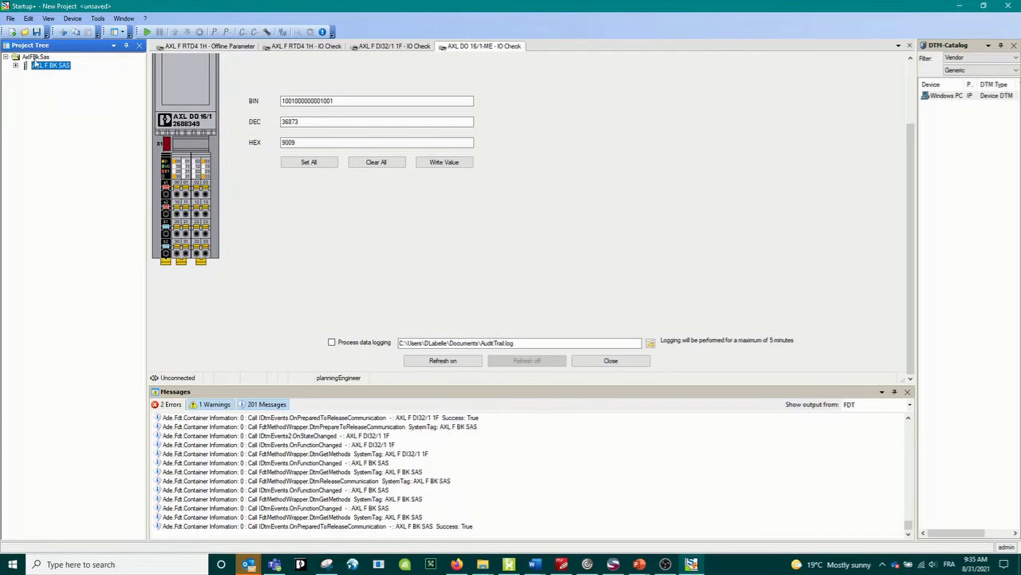
click(35, 58)
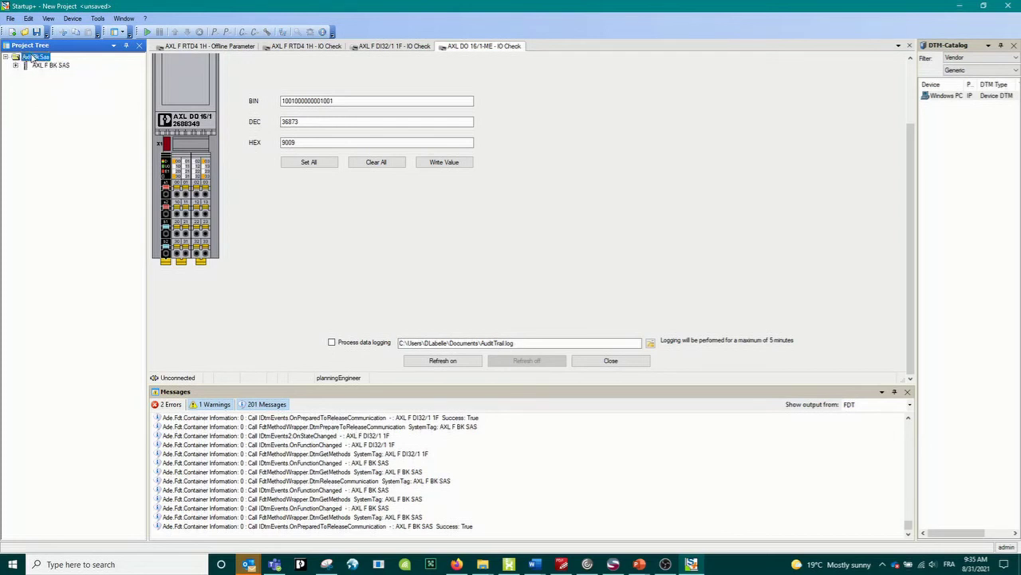
click(36, 66)
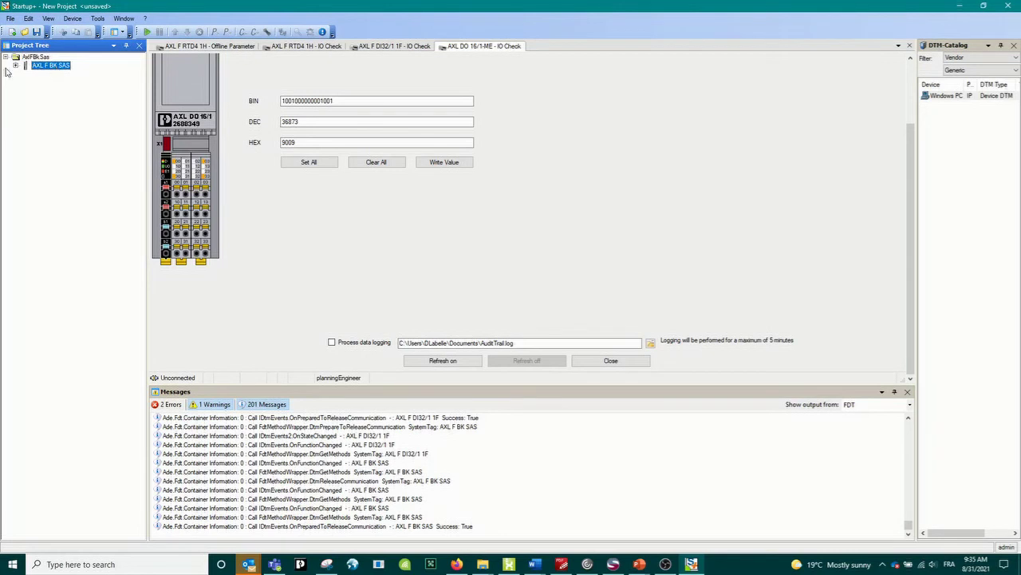
click(16, 66)
click(11, 18)
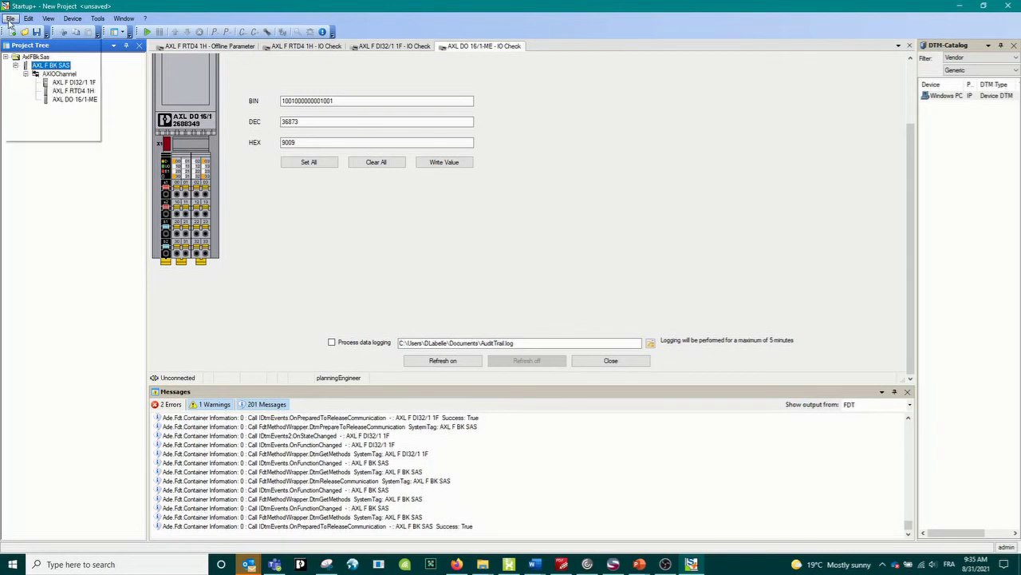
click(58, 191)
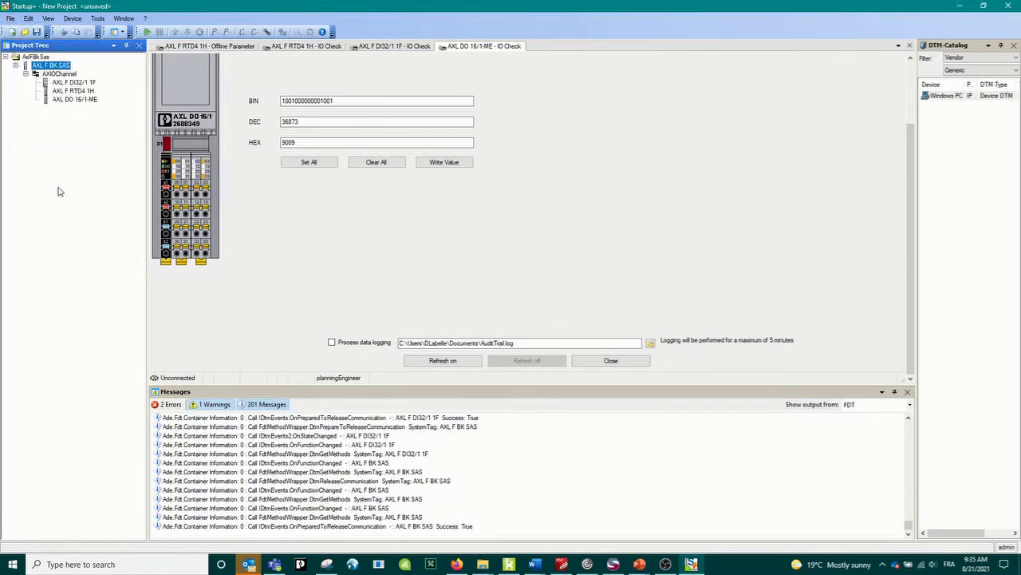